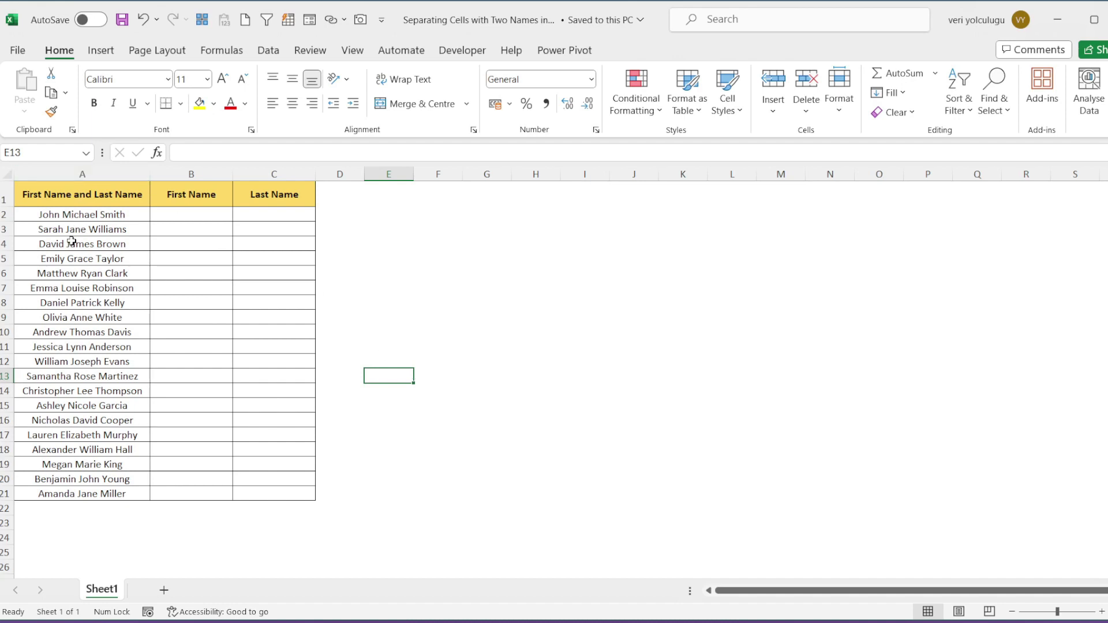
Begin =LEFT( in B2 with the full name in A2 as its text argument.
{"action": "left_click", "coordinate": [56, 217]}
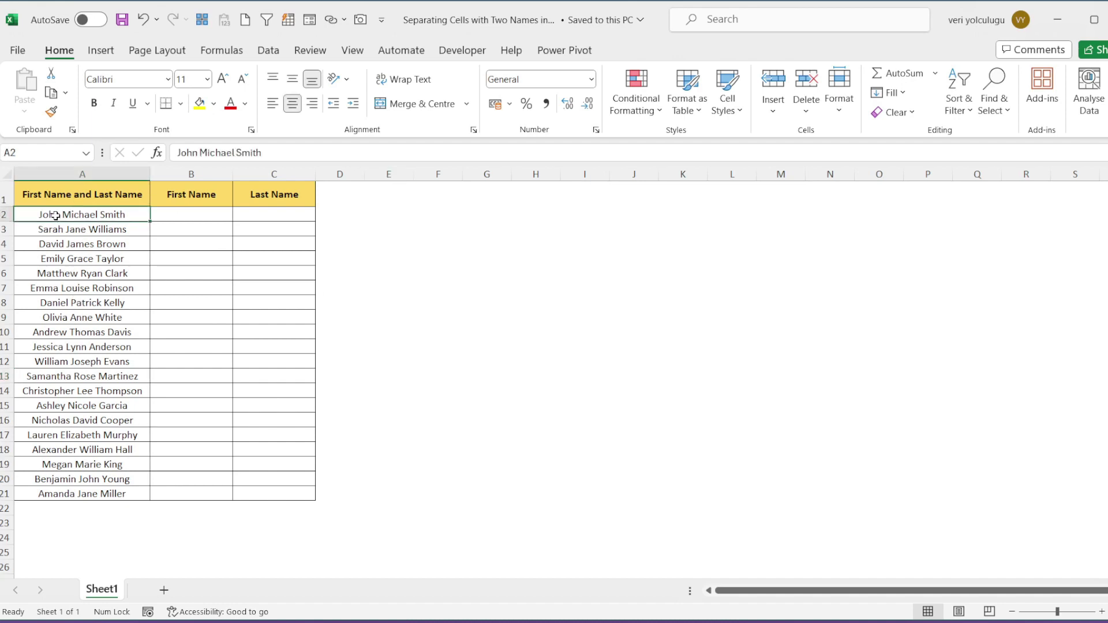
{"action": "left_click", "coordinate": [63, 229]}
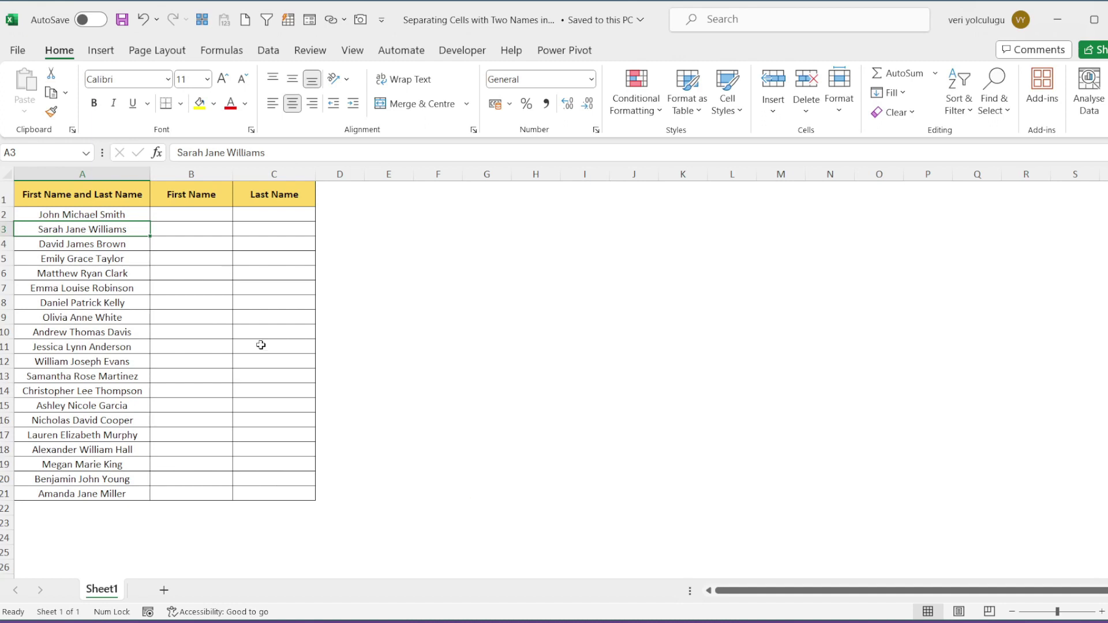
{"action": "left_click", "coordinate": [178, 215]}
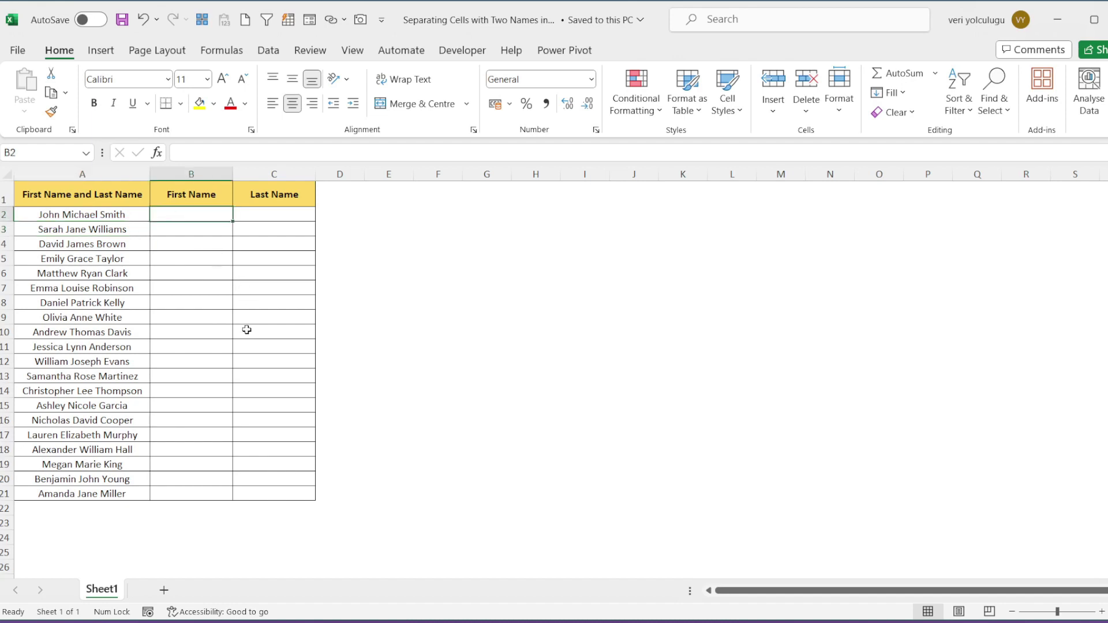
{"action": "type", "text": "="}
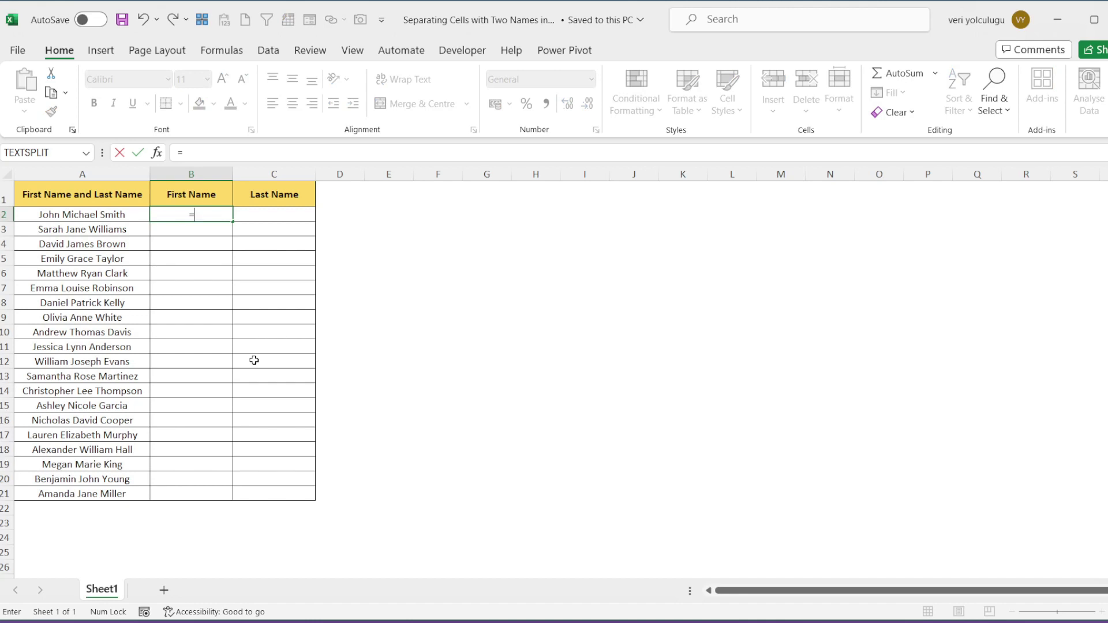
{"action": "type", "text": "LEFT"}
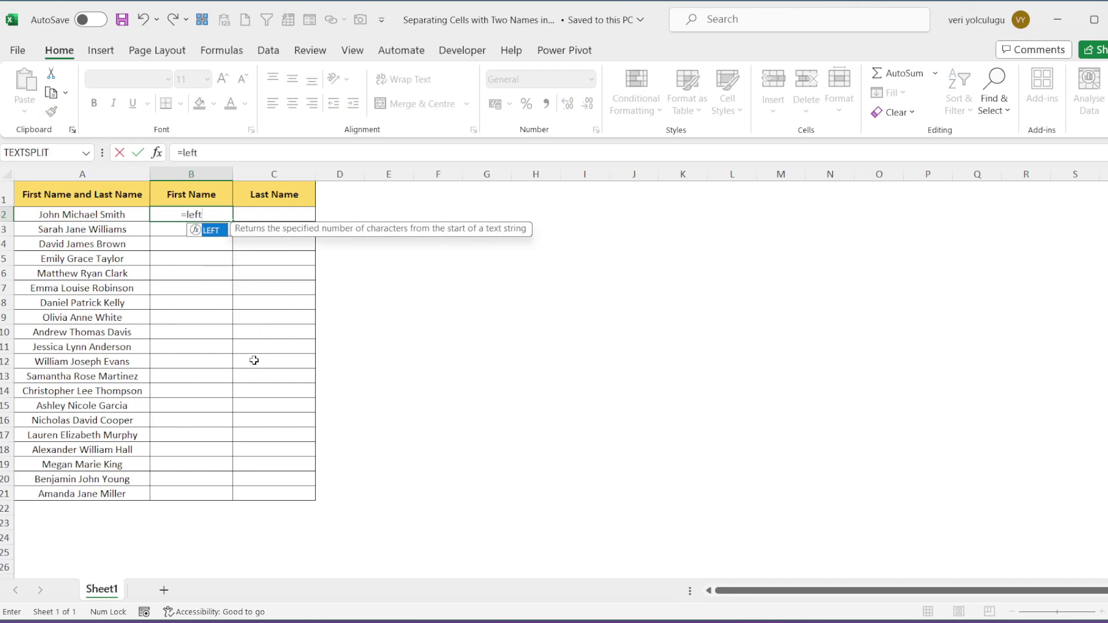
{"action": "type", "text": "("}
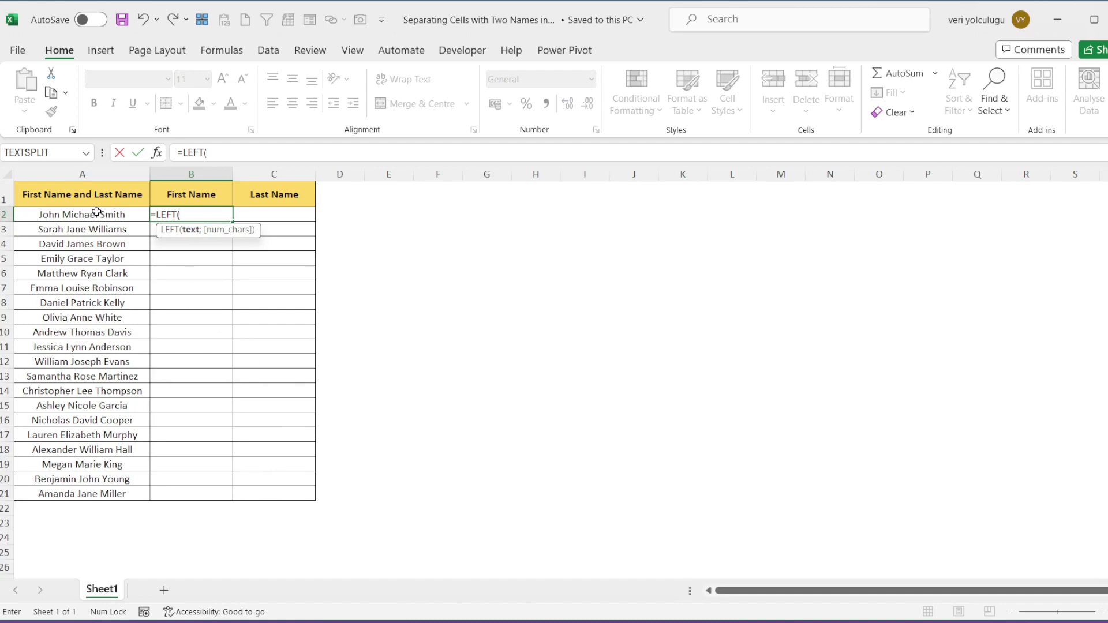
{"action": "left_click", "coordinate": [97, 214]}
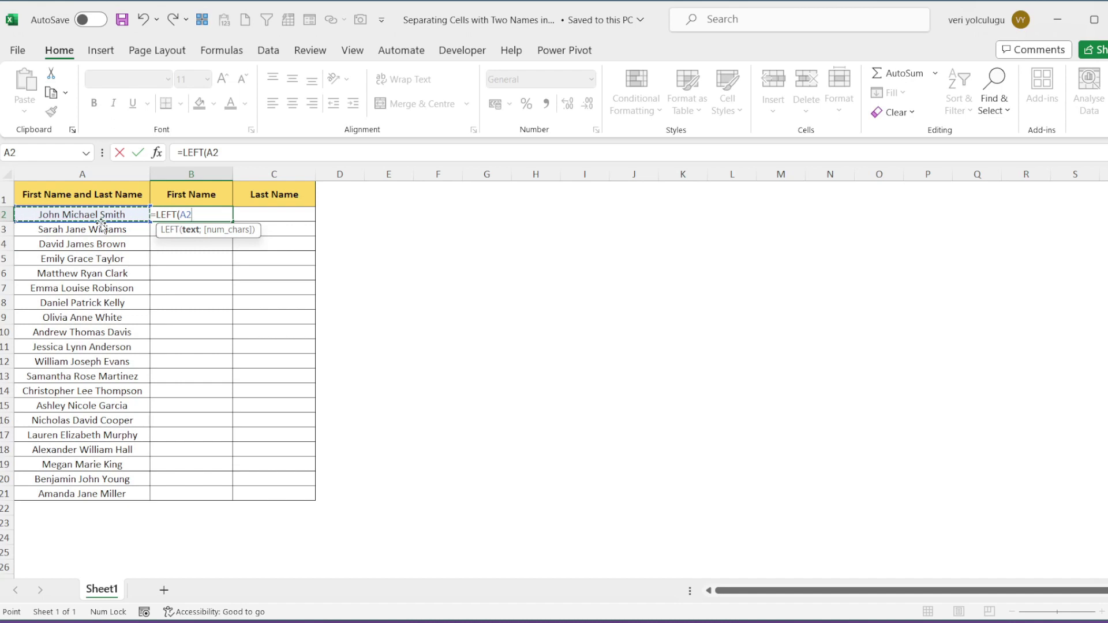
{"action": "type", "text": ";"}
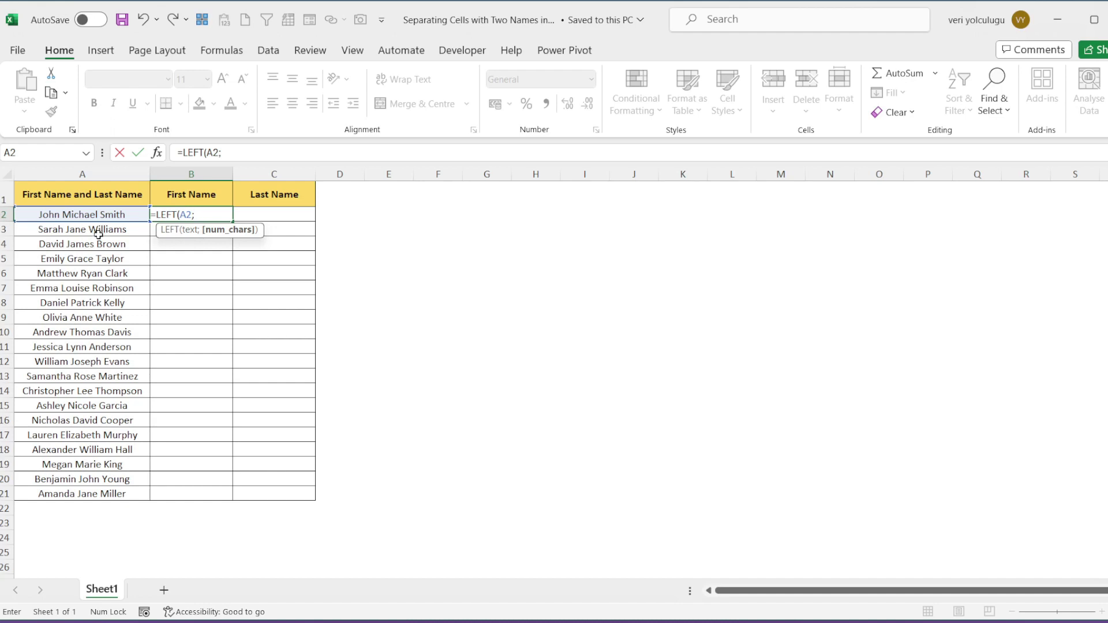
{"action": "type", "text": "fin"}
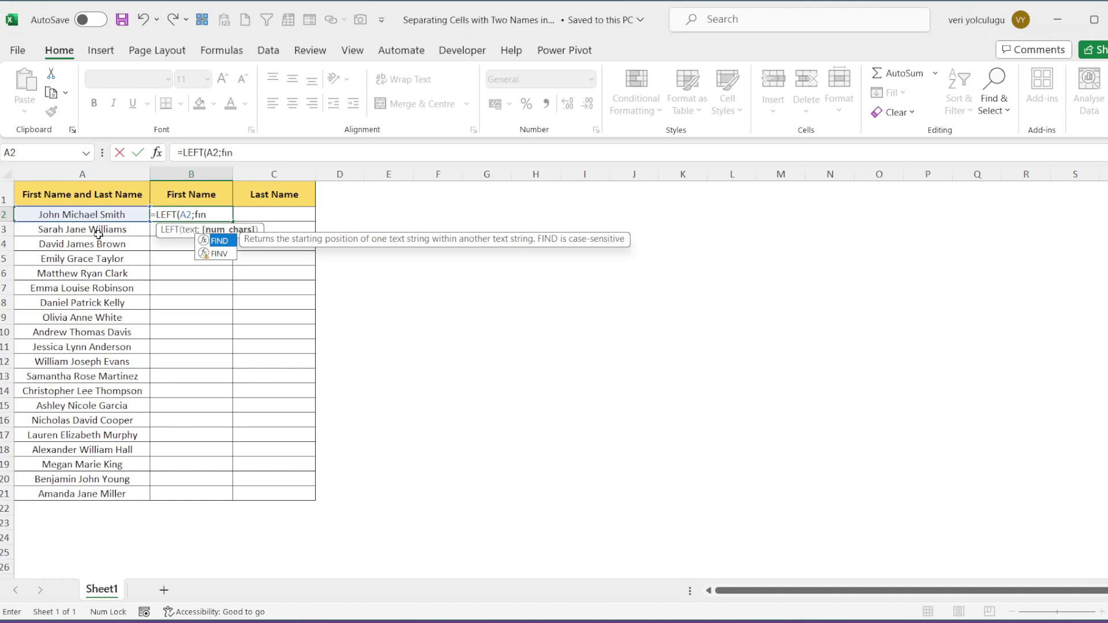
Add FIND(" ";A2 as the character-count argument of the LEFT formula.
{"action": "key", "text": "Tab"}
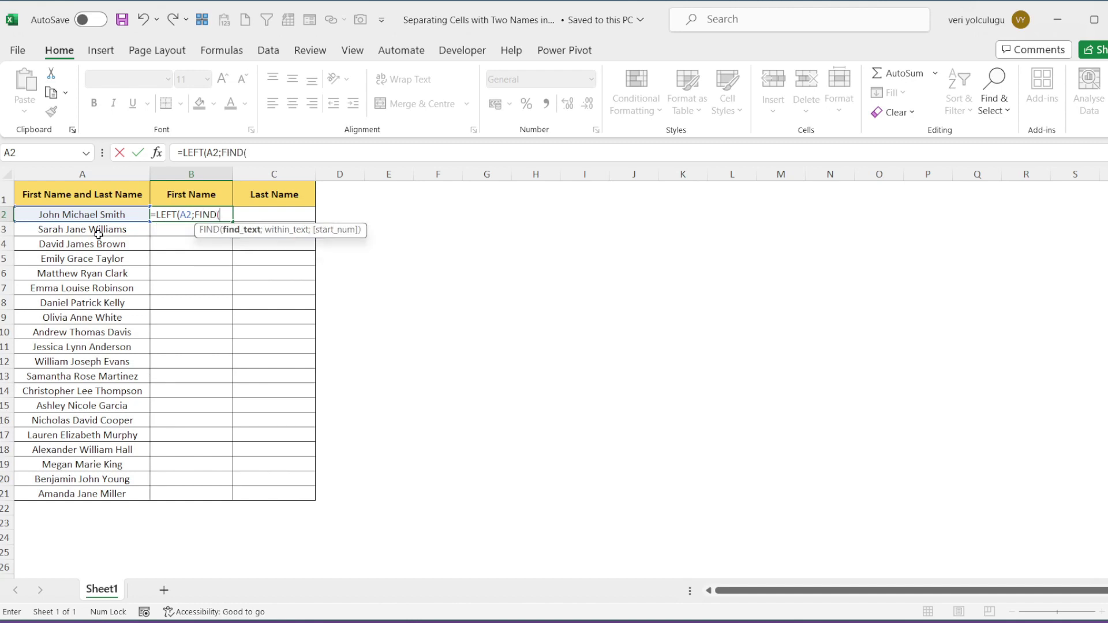
{"action": "type", "text": "\""}
{"action": "type", "text": " \""}
{"action": "type", "text": ";"}
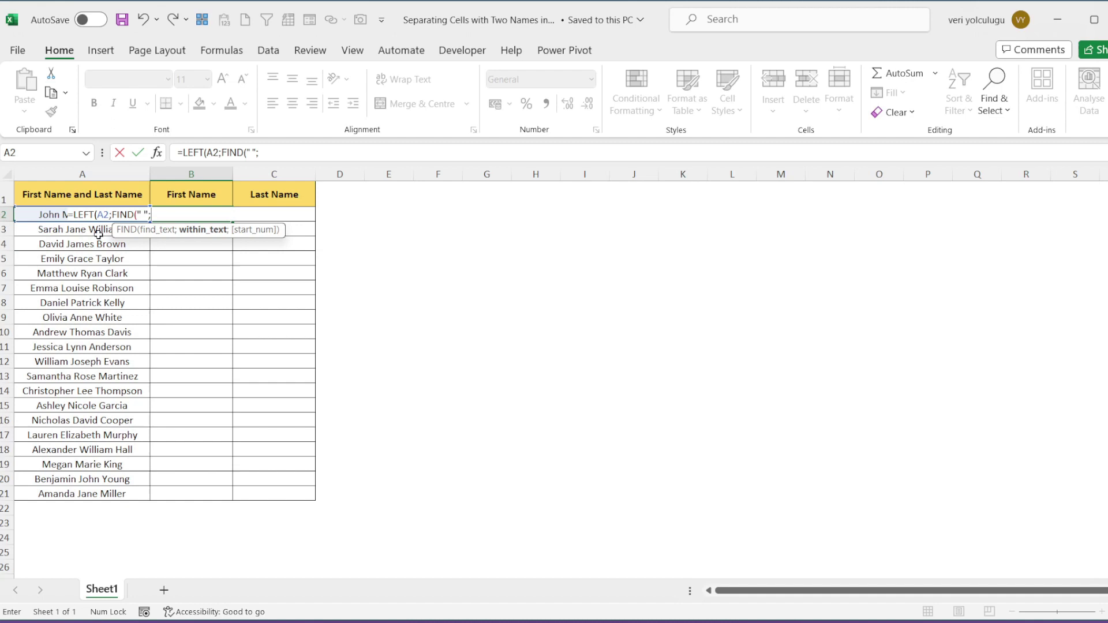
{"action": "left_click", "coordinate": [52, 214]}
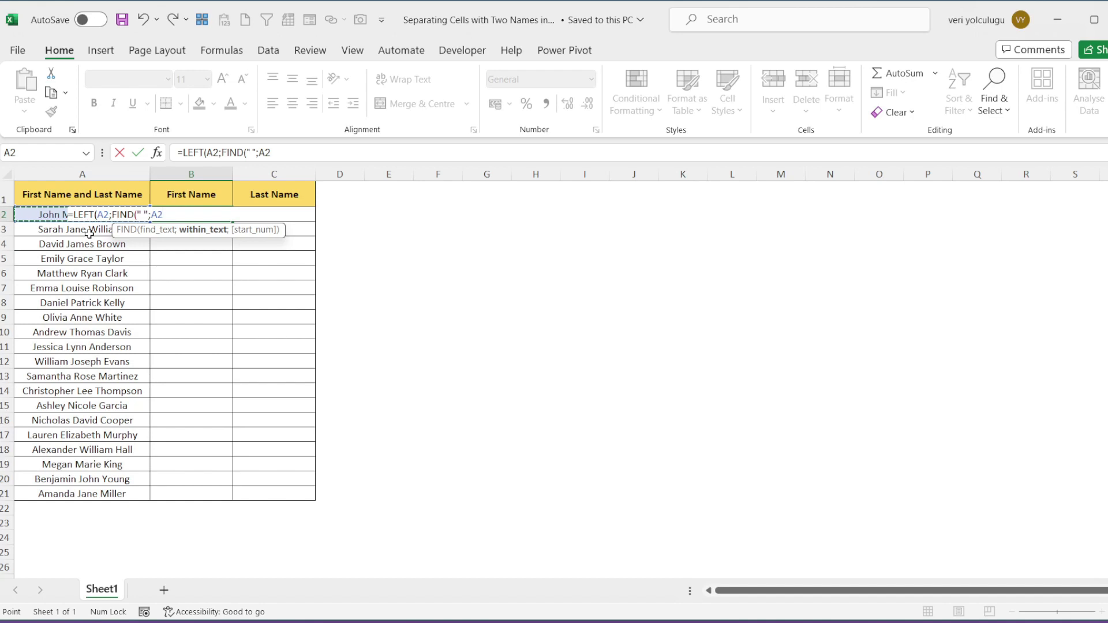
{"action": "type", "text": ";"}
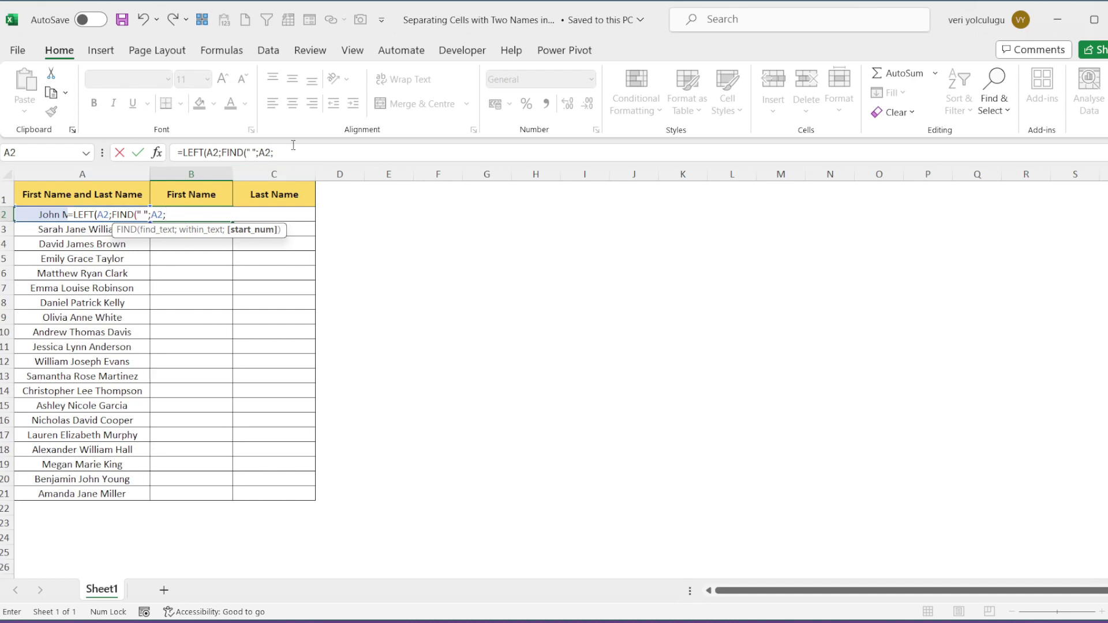
Strip the LEFT wrapper so B2 holds =FIND(" ";A2) and returns 5.
{"action": "left_click", "coordinate": [295, 152]}
{"action": "key", "text": "BackSpace"}
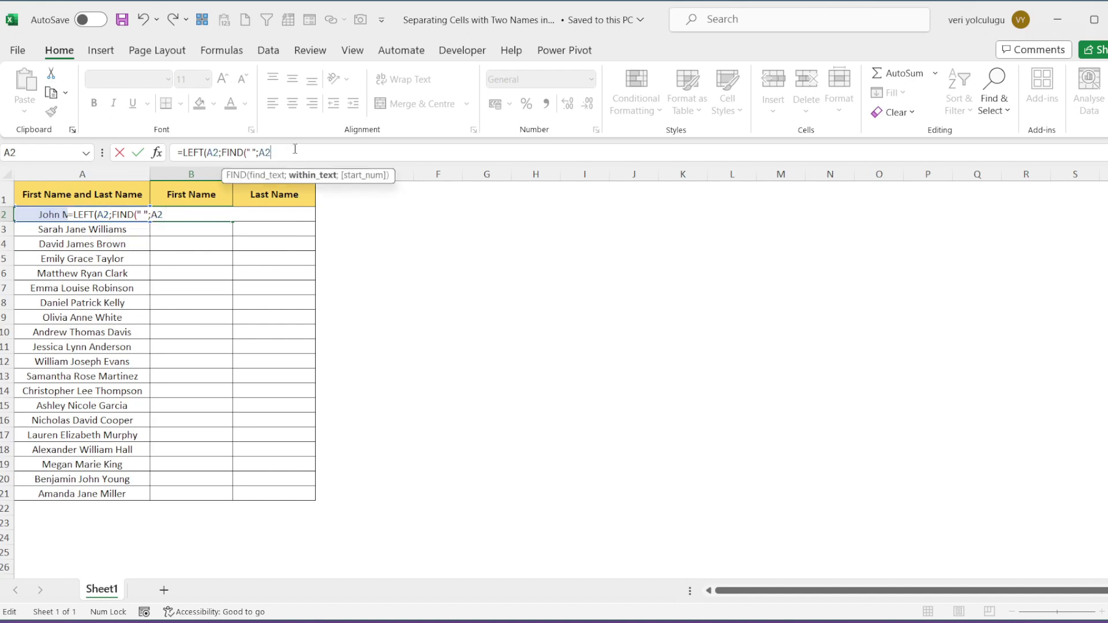
{"action": "type", "text": ")"}
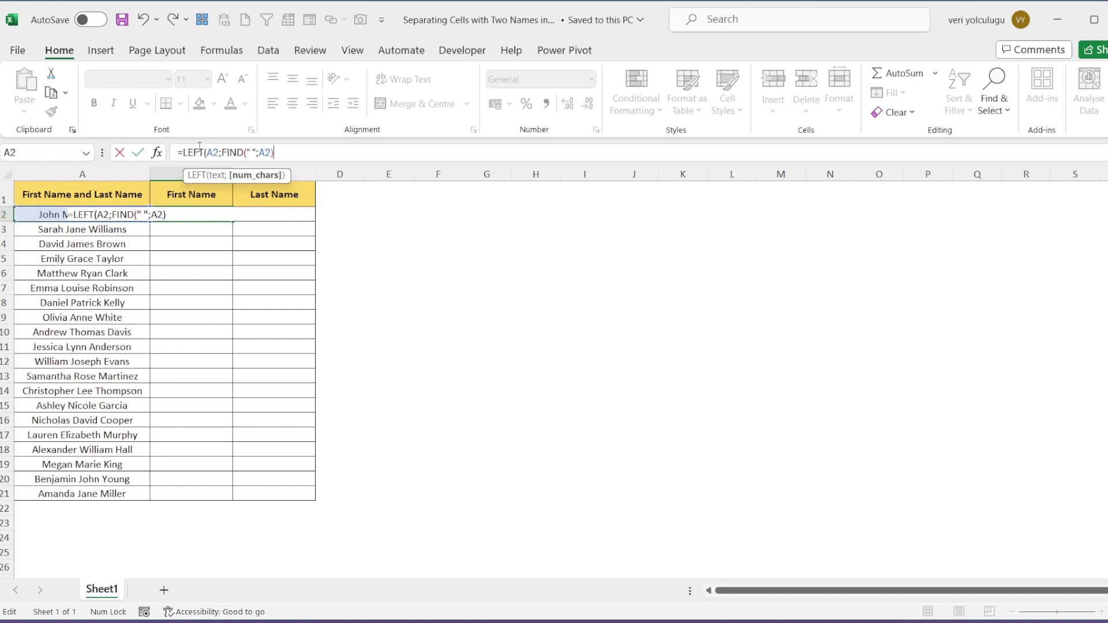
{"action": "left_click", "coordinate": [211, 153]}
{"action": "key", "text": "Right"}
{"action": "key", "text": "Right"}
{"action": "key", "text": "shift+Home"}
{"action": "key", "text": "BackSpace"}
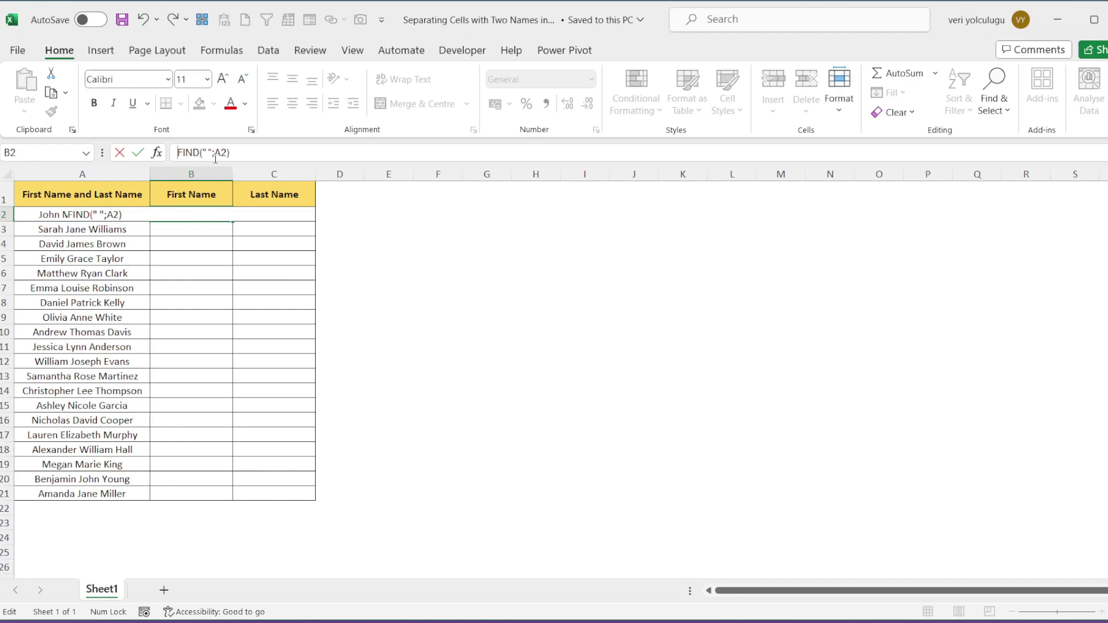
{"action": "type", "text": "="}
{"action": "key", "text": "Return"}
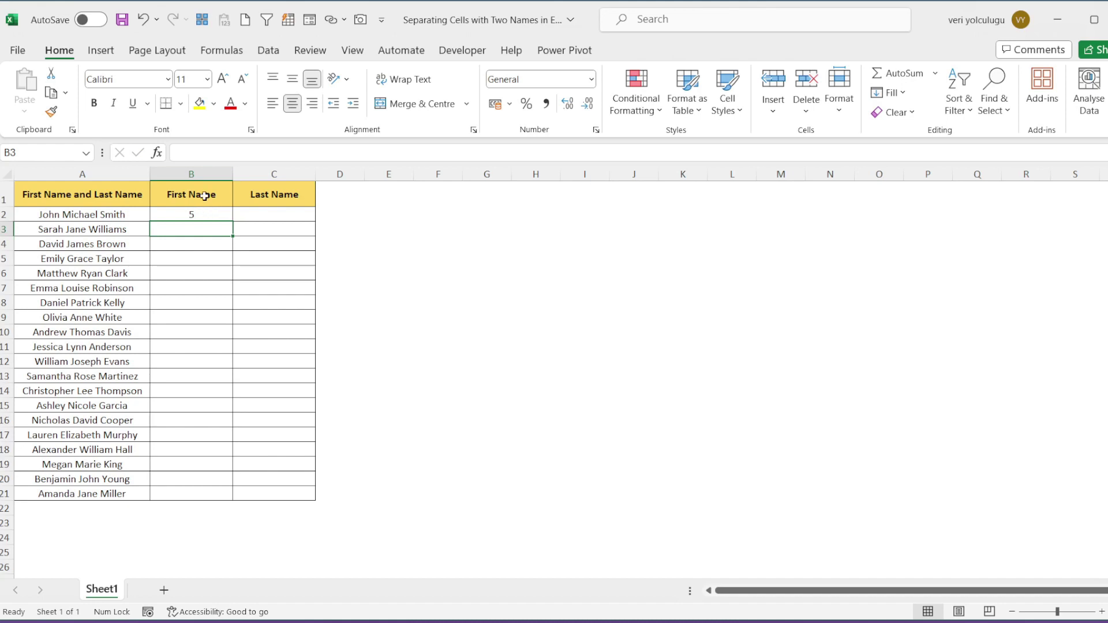
Nest FIND so B2 becomes =FIND(" ";A2;FIND(" ";A2)+1), returning 13.
{"action": "left_click", "coordinate": [203, 215]}
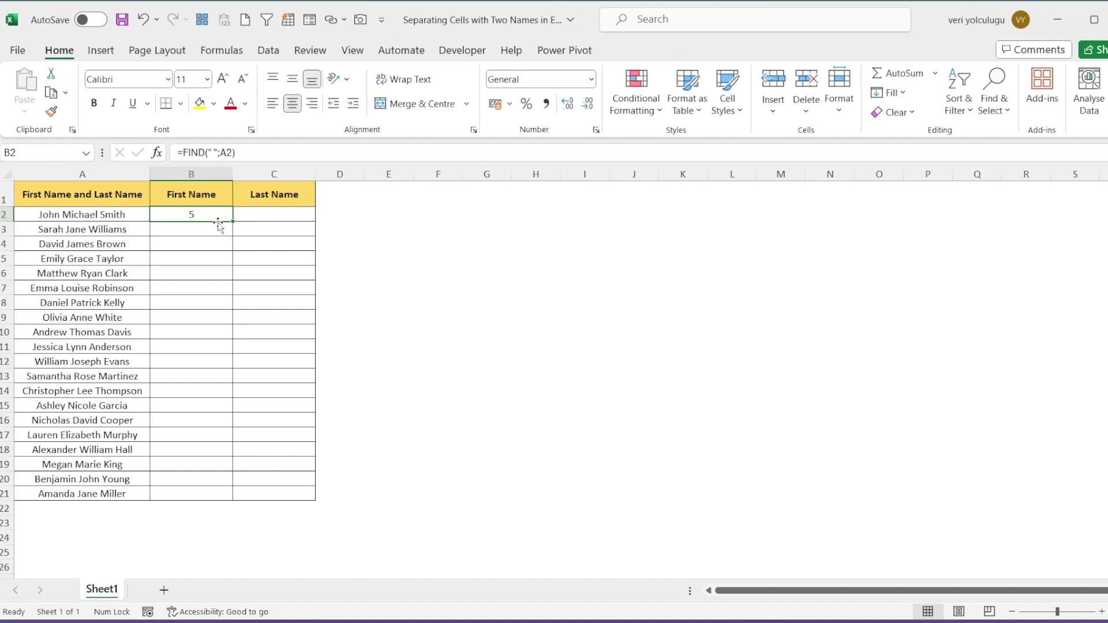
{"action": "left_click", "coordinate": [291, 154]}
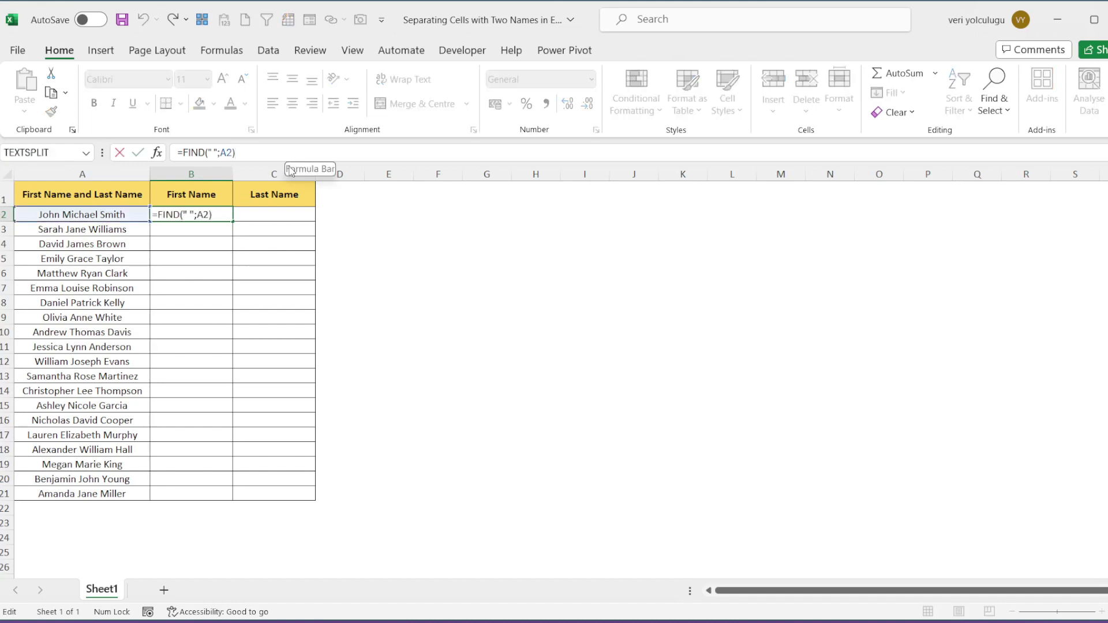
{"action": "key", "text": "BackSpace"}
{"action": "type", "text": ";"}
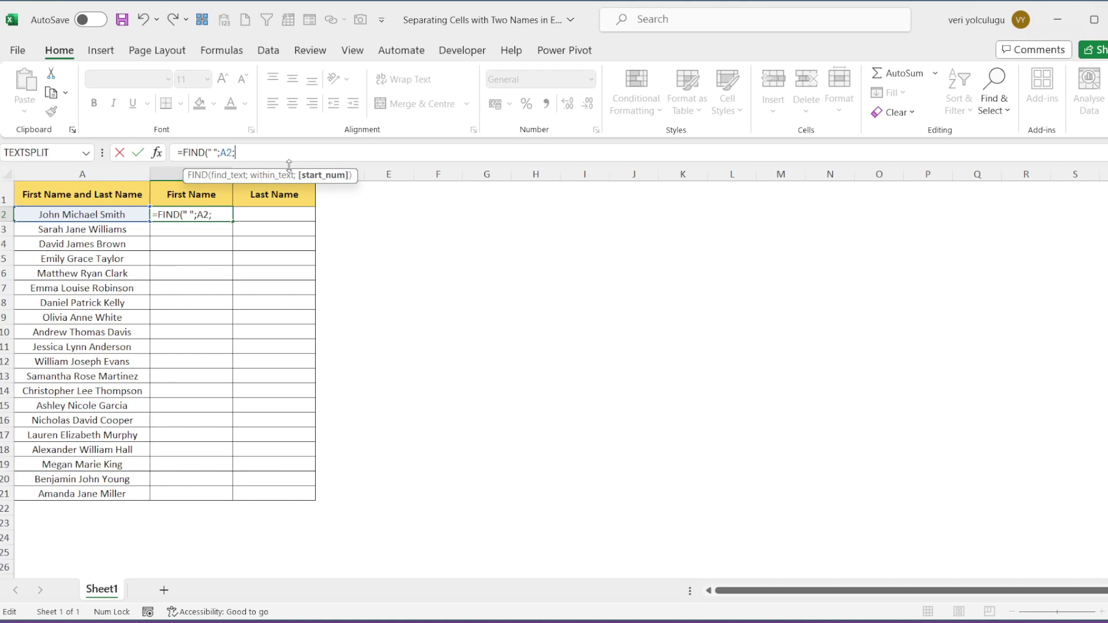
{"action": "type", "text": "FIND(\""}
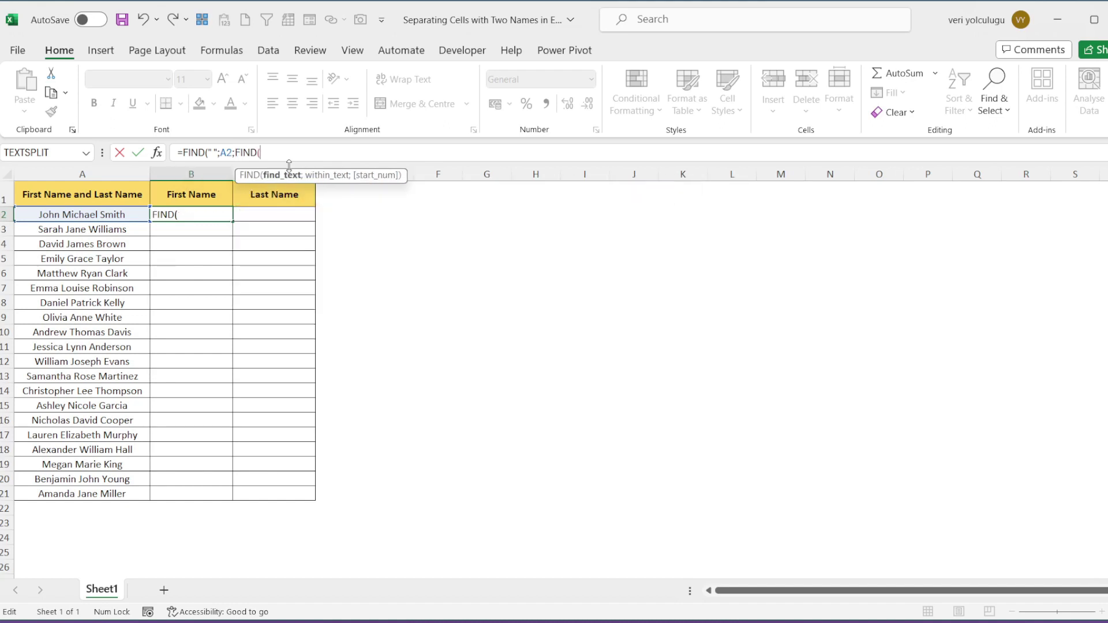
{"action": "type", "text": " \""}
{"action": "type", "text": ";"}
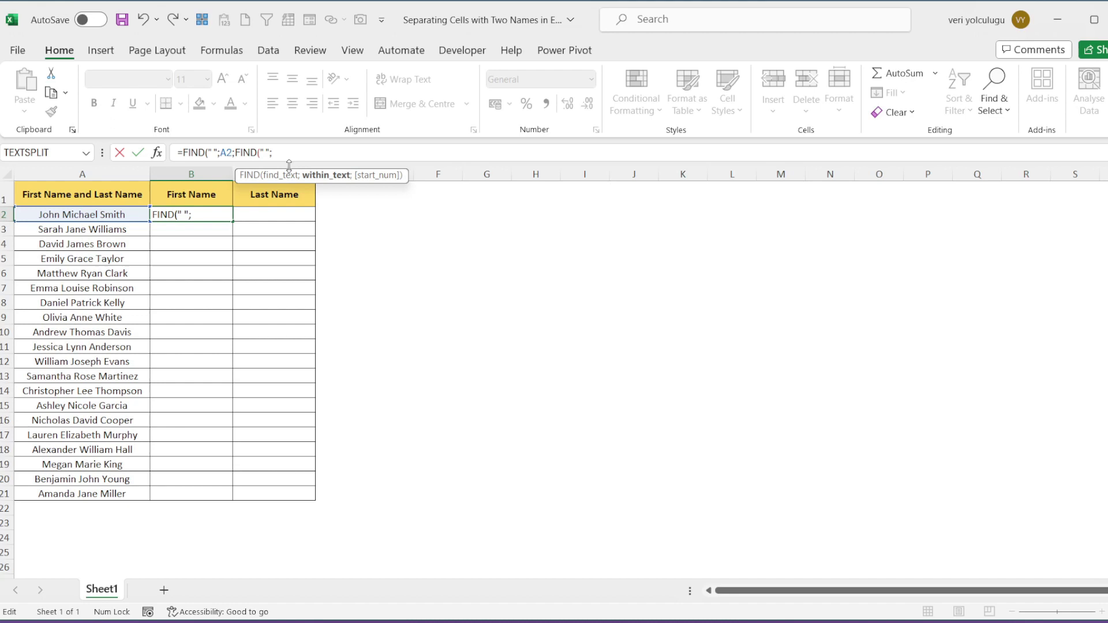
{"action": "type", "text": "A2"}
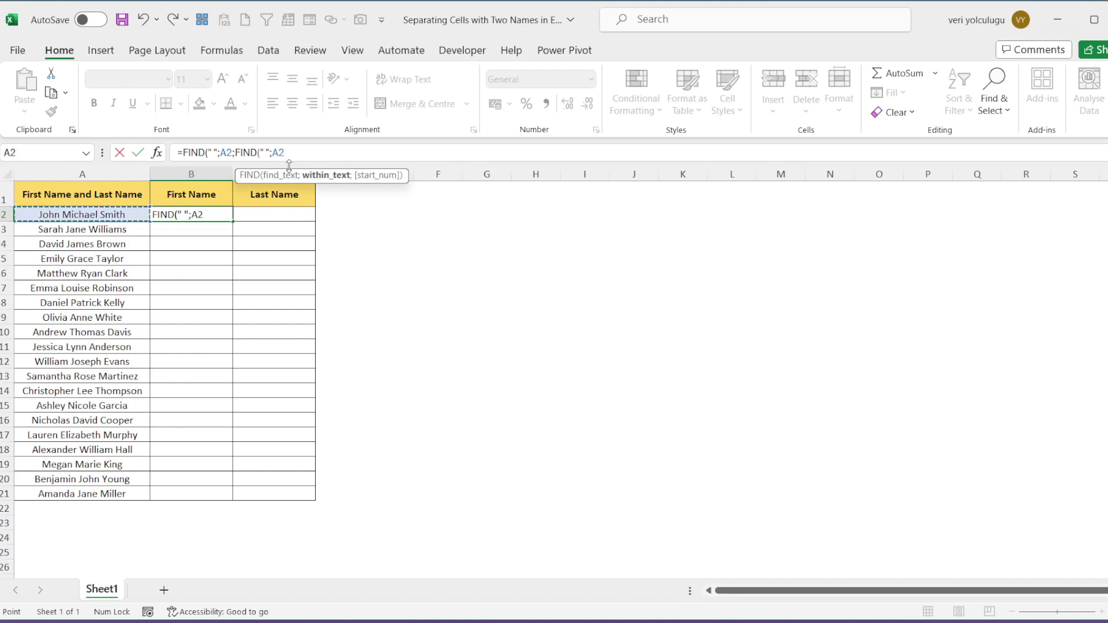
{"action": "type", "text": ")+1"}
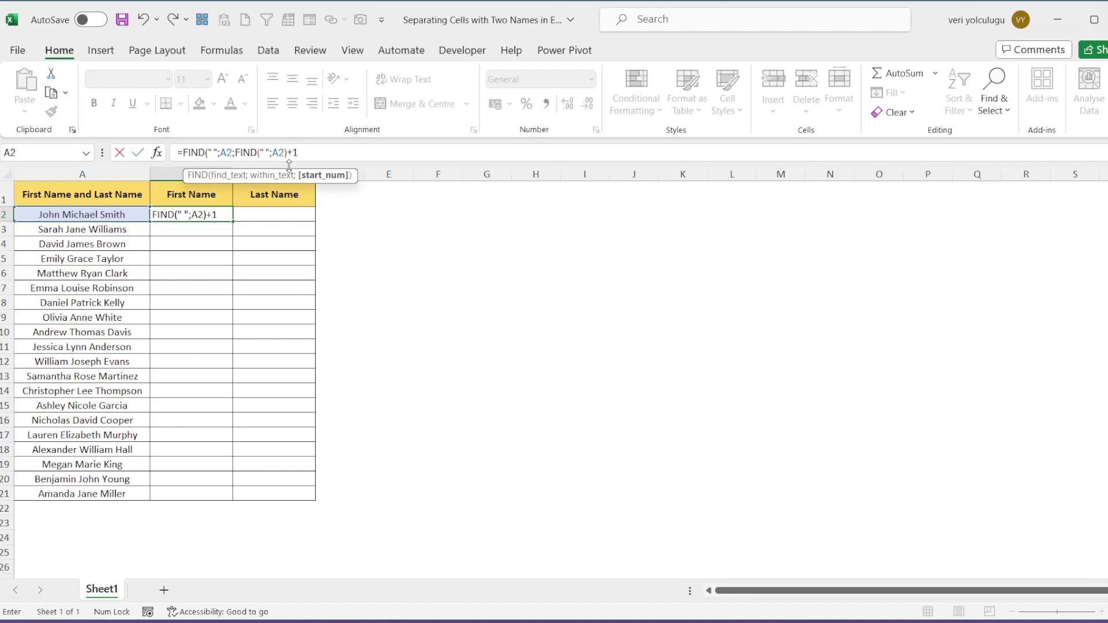
{"action": "type", "text": ")"}
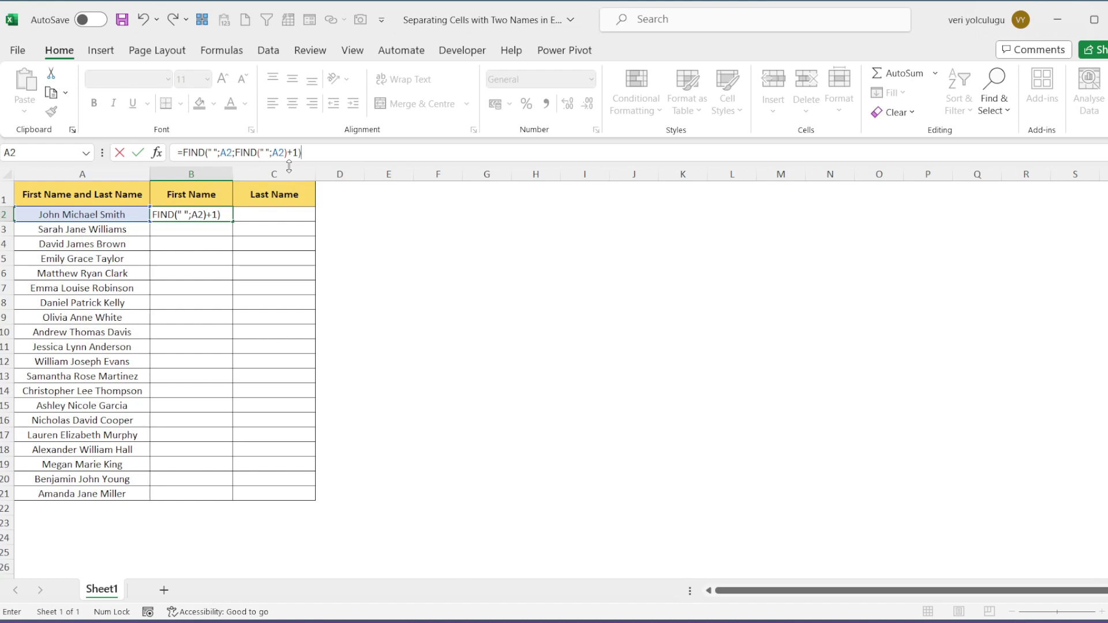
{"action": "key", "text": "Return"}
{"action": "key", "text": "Up"}
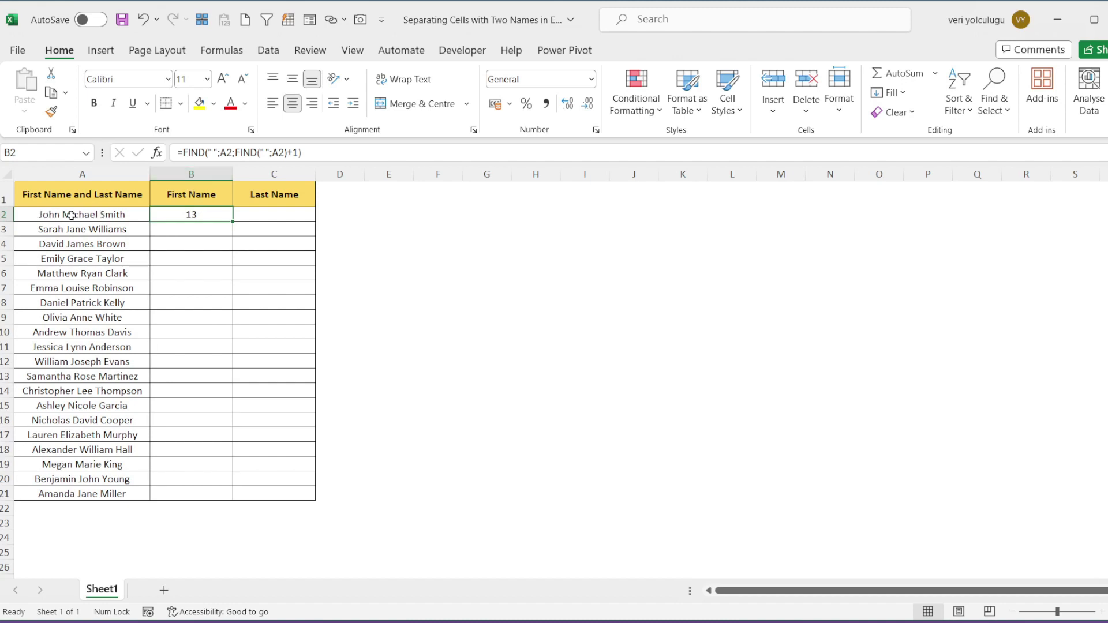
Wrap the nested FIND in LEFT(A2;…) so B2 returns John Michael.
{"action": "left_click", "coordinate": [183, 152]}
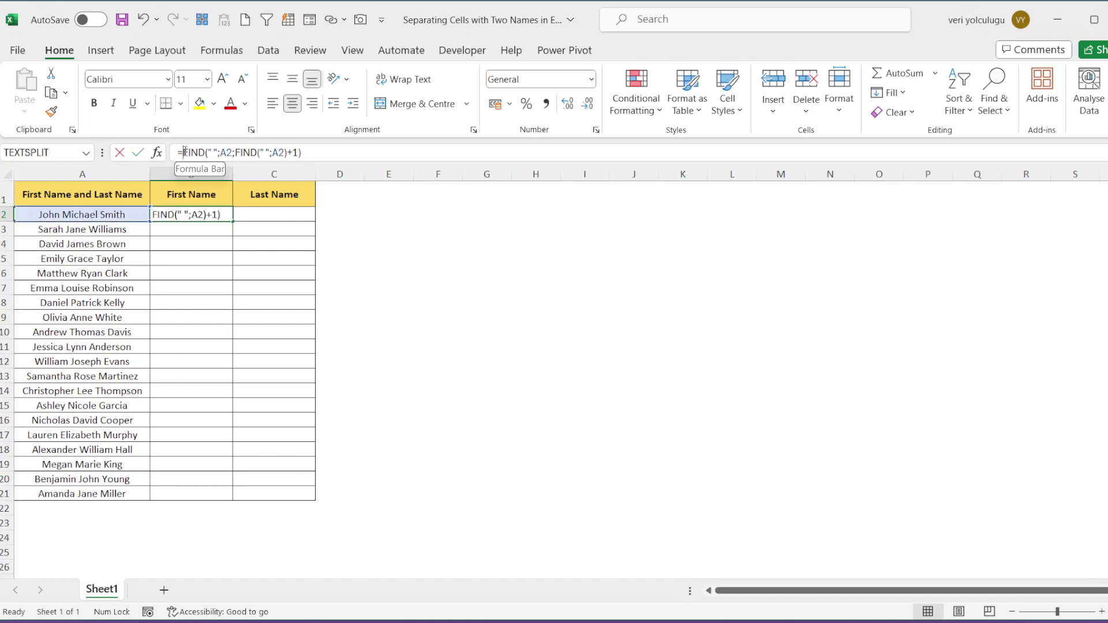
{"action": "type", "text": "left("}
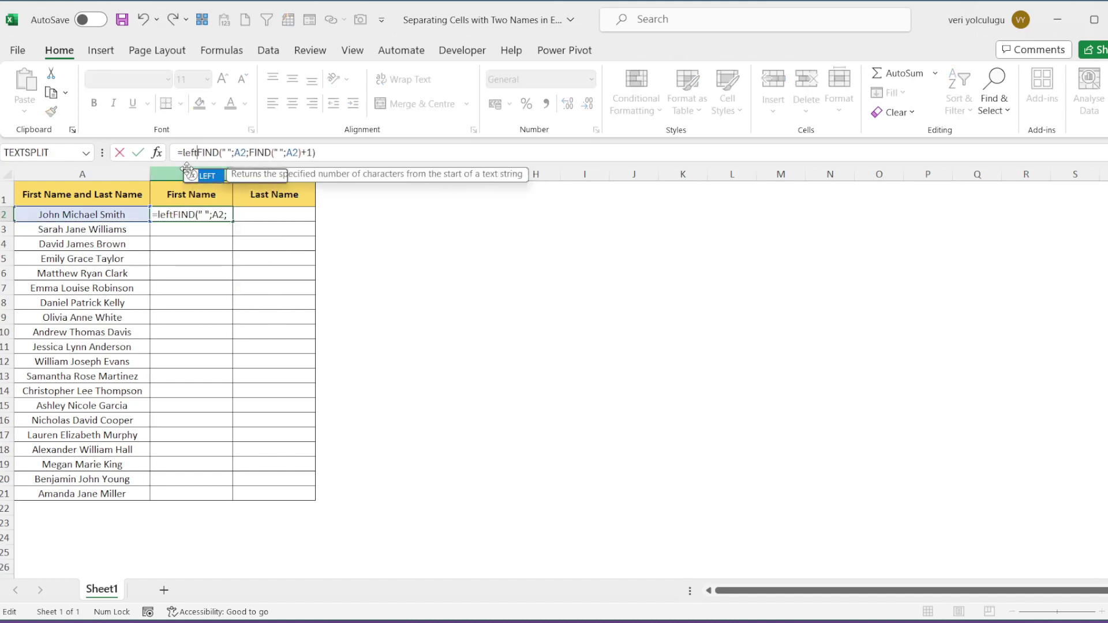
{"action": "left_click", "coordinate": [124, 215]}
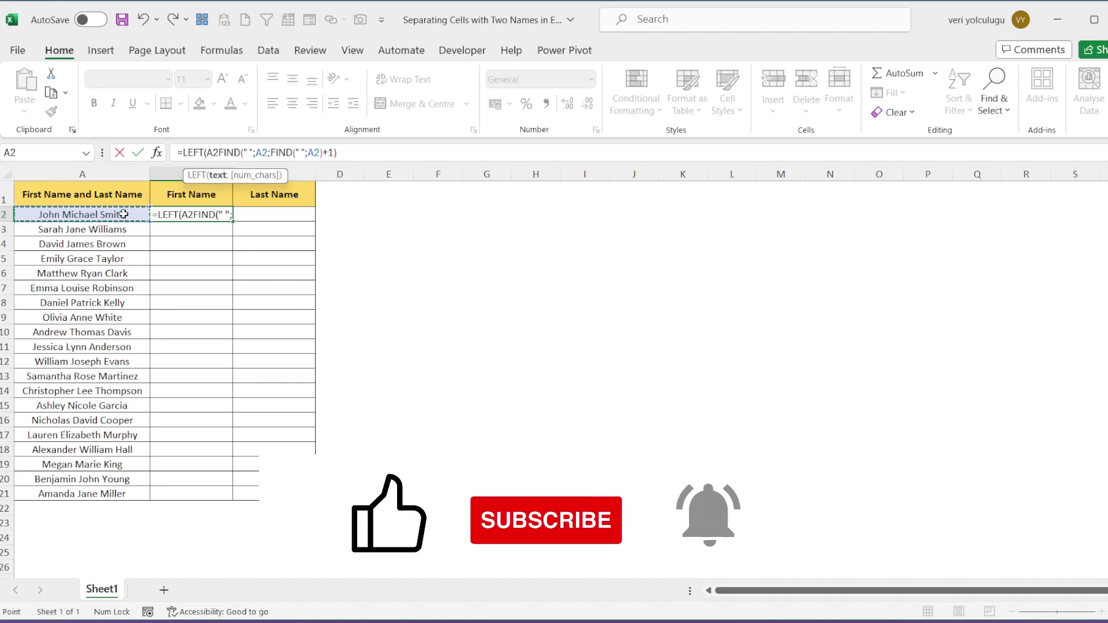
{"action": "type", "text": ";"}
{"action": "left_click", "coordinate": [398, 154]}
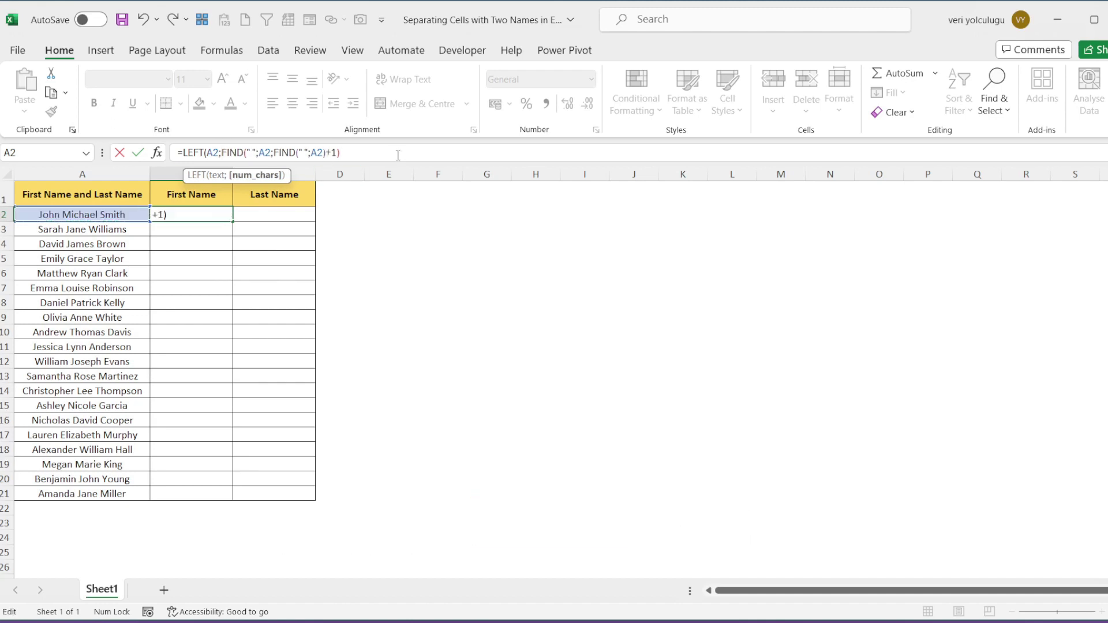
{"action": "key", "text": "Return"}
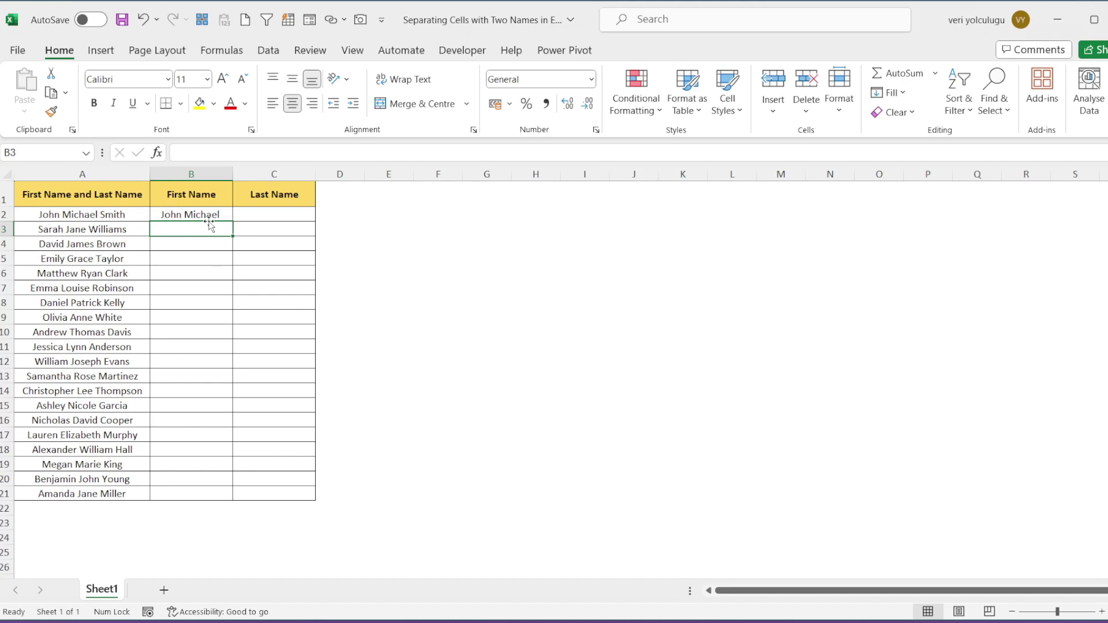
Copy the first-name formula down to B21 and widen column B to fit.
{"action": "left_click", "coordinate": [225, 214]}
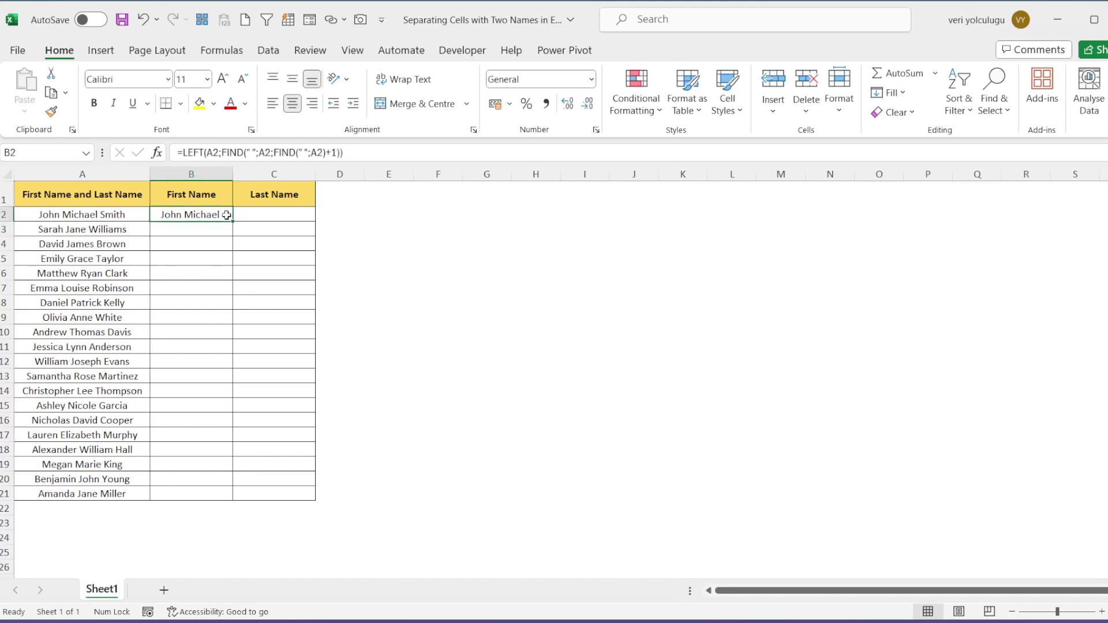
{"action": "double_click", "coordinate": [232, 222]}
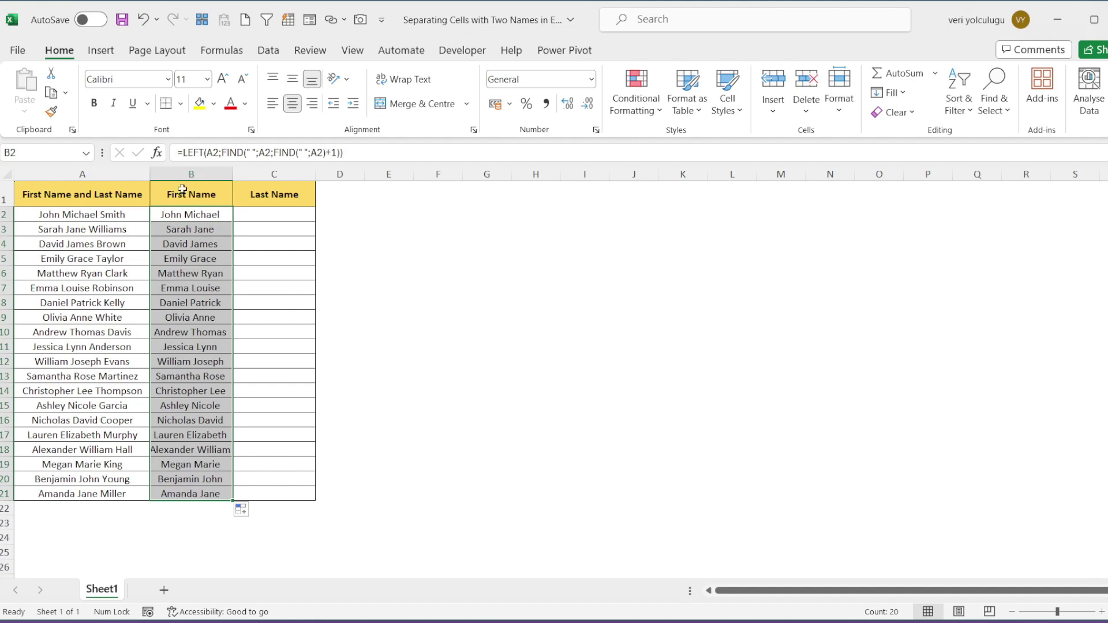
{"action": "left_click", "coordinate": [183, 318]}
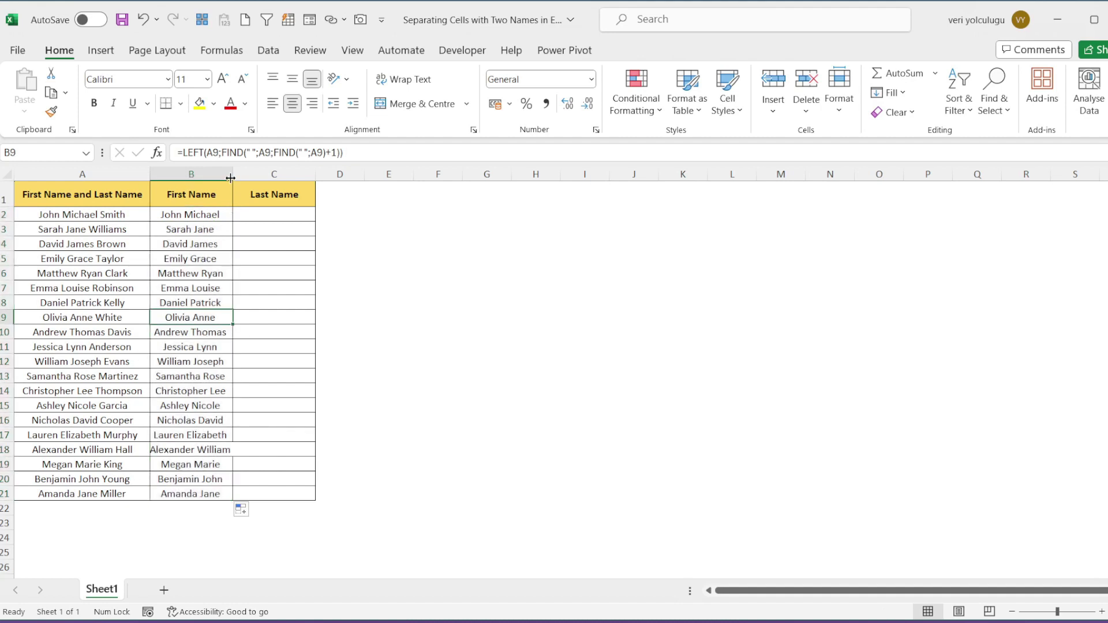
{"action": "left_click_drag", "start_coordinate": [232, 174], "coordinate": [241, 174]}
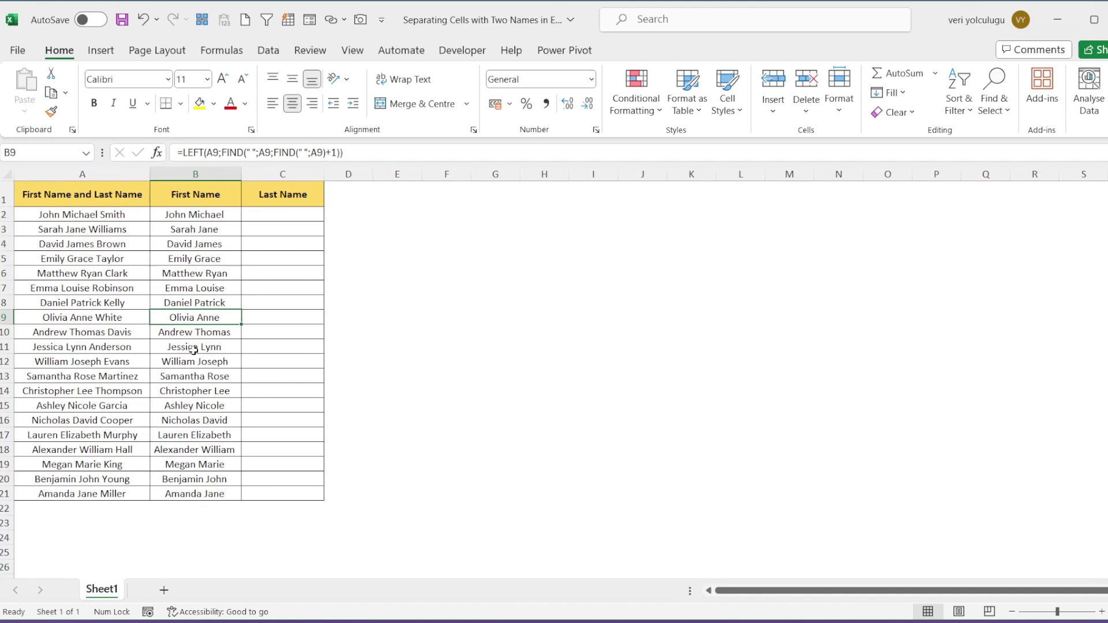
{"action": "left_click", "coordinate": [203, 215]}
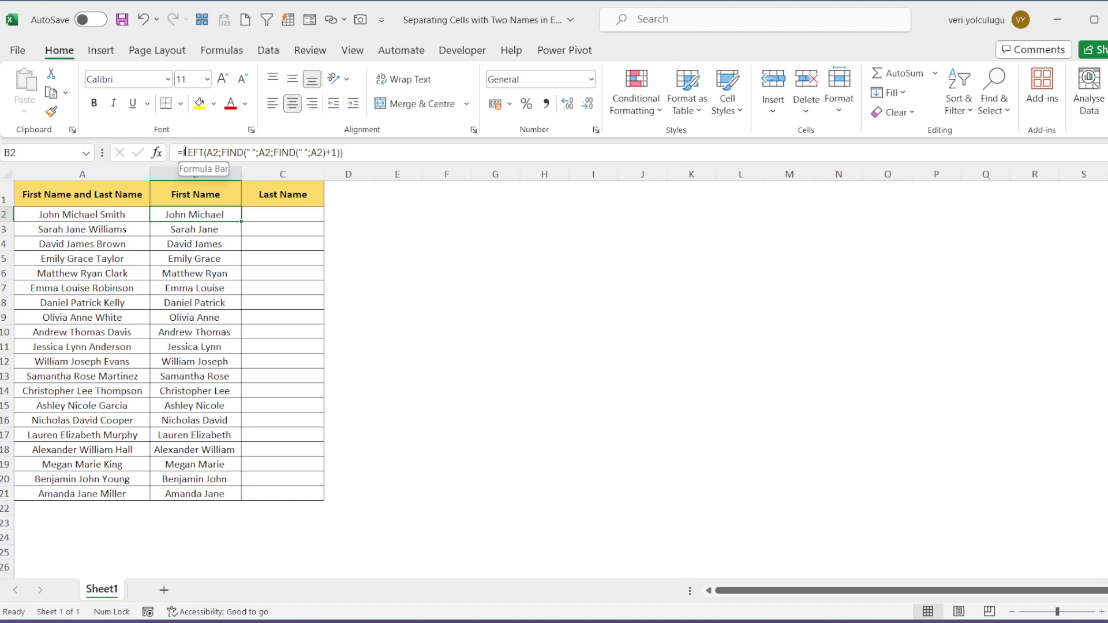
{"action": "left_click_drag", "start_coordinate": [184, 152], "coordinate": [345, 153]}
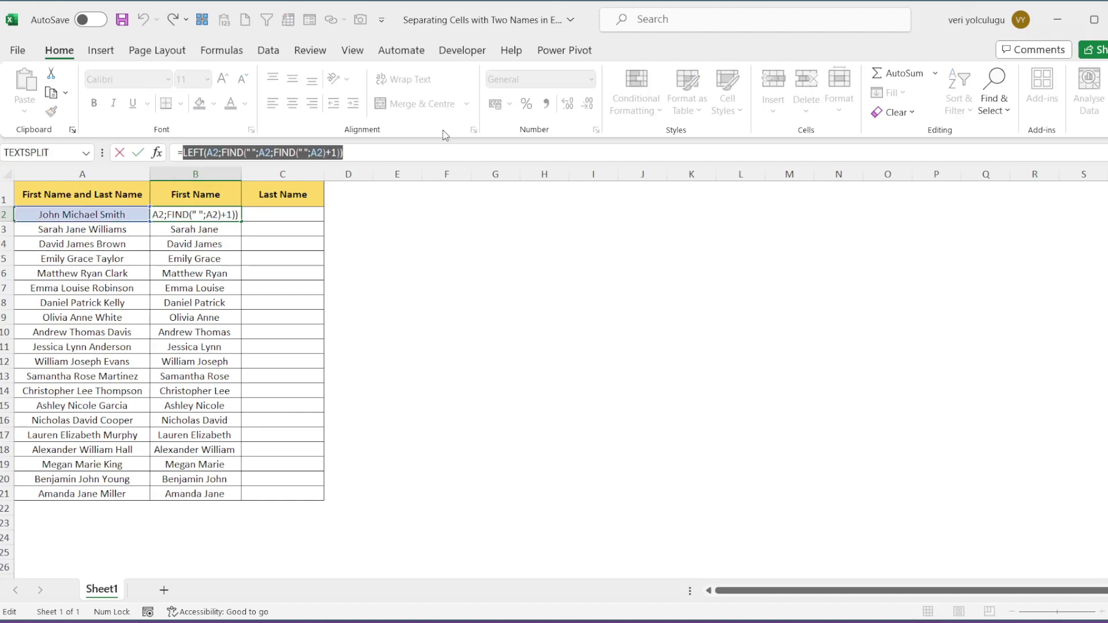
{"action": "key", "text": "Escape"}
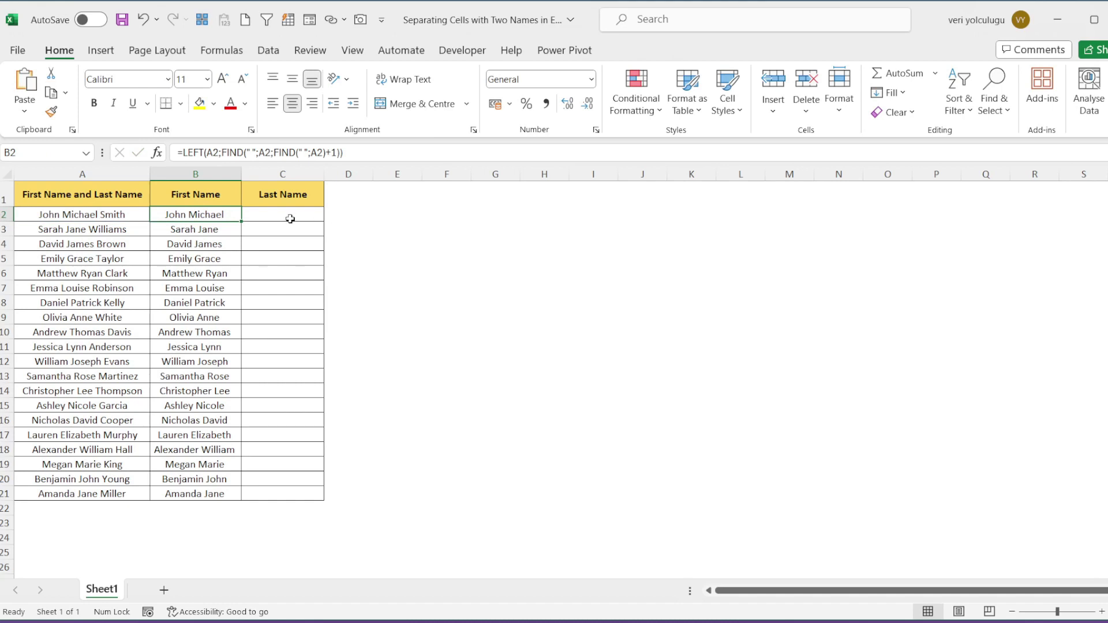
{"action": "left_click_drag", "start_coordinate": [221, 152], "coordinate": [334, 153]}
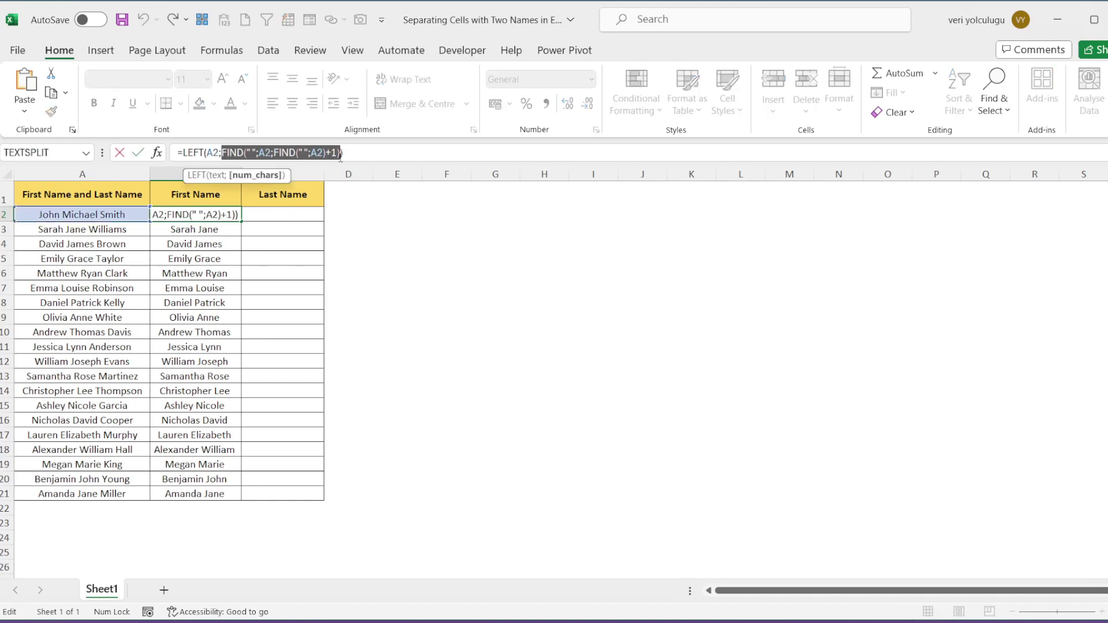
{"action": "key", "text": "Escape"}
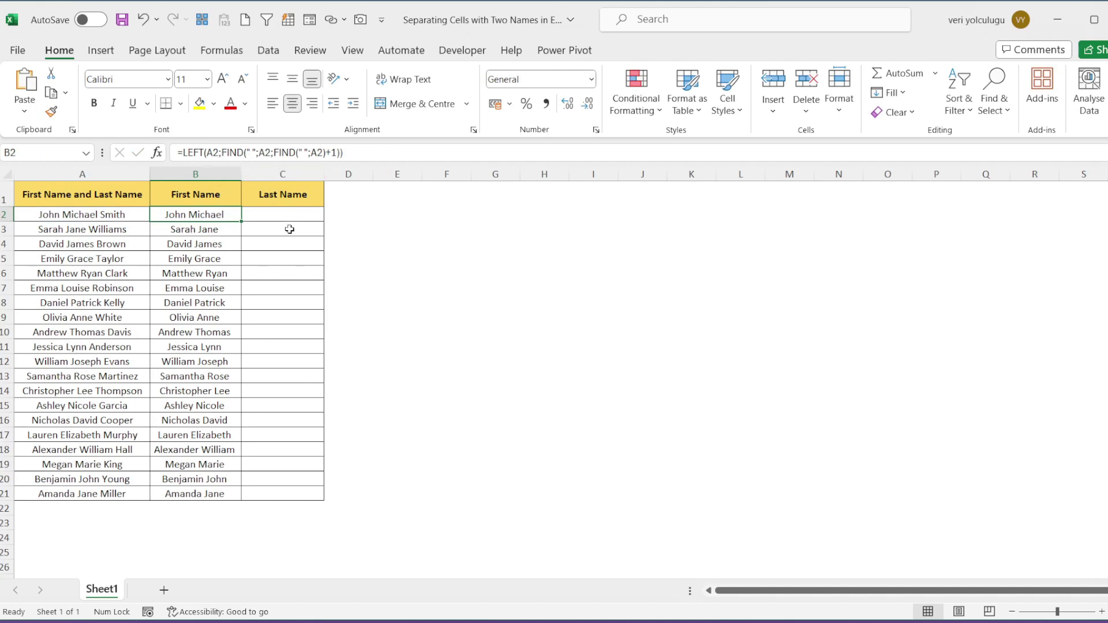
{"action": "left_click", "coordinate": [296, 212]}
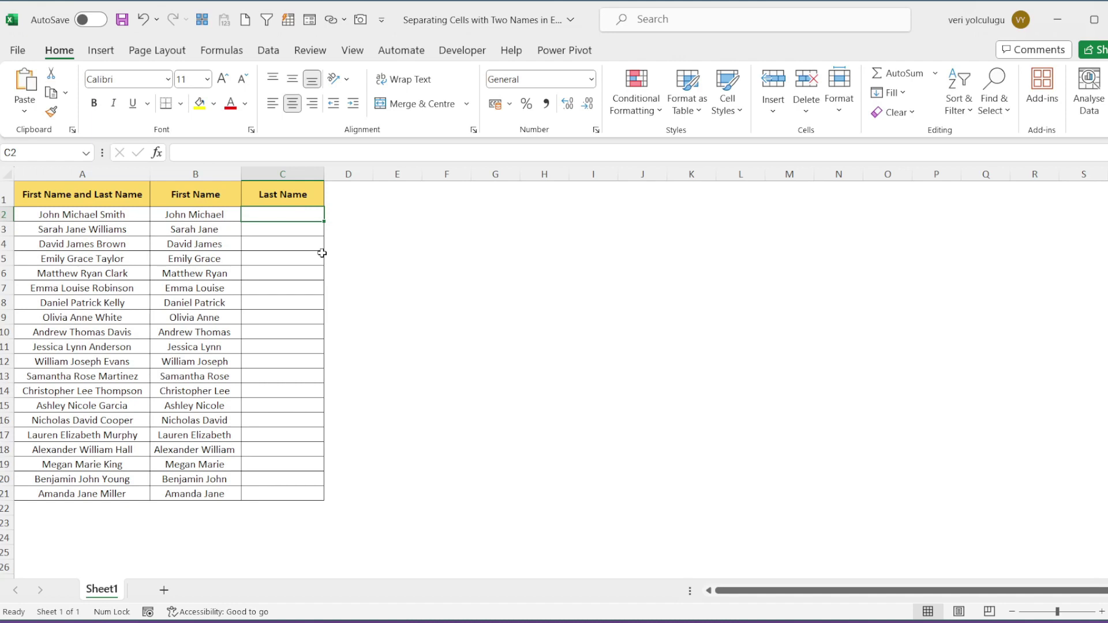
{"action": "type", "text": "=RIGHT("}
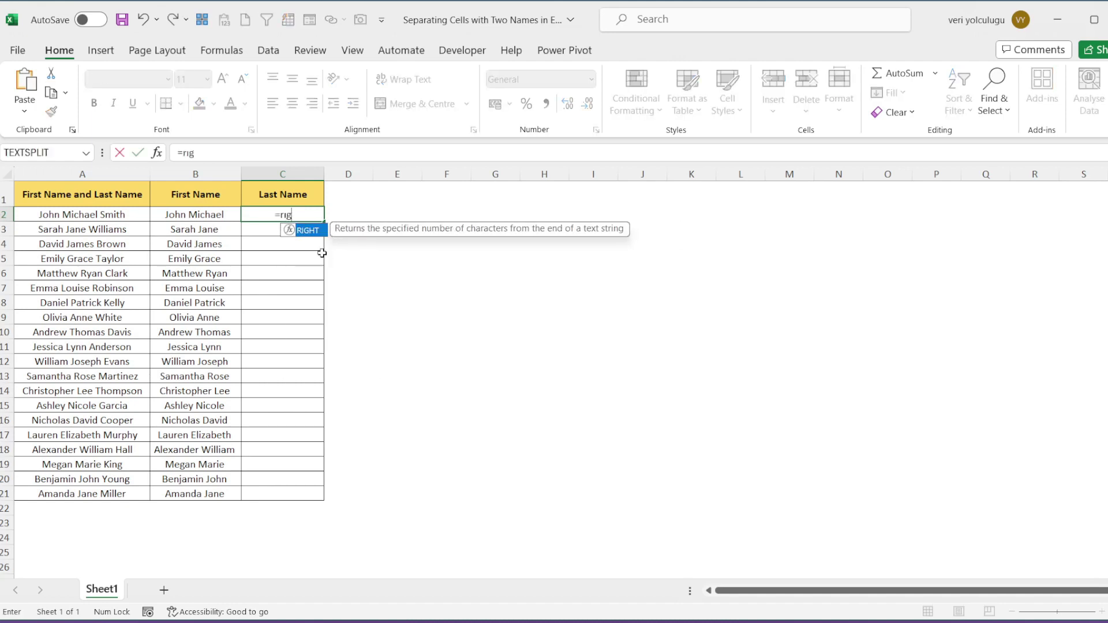
Enter =RIGHT(A2;LEN(A2)-FIND(" ";A2;FIND(" ";A2)+1)) in C2, returning Smith.
{"action": "key", "text": "Left"}
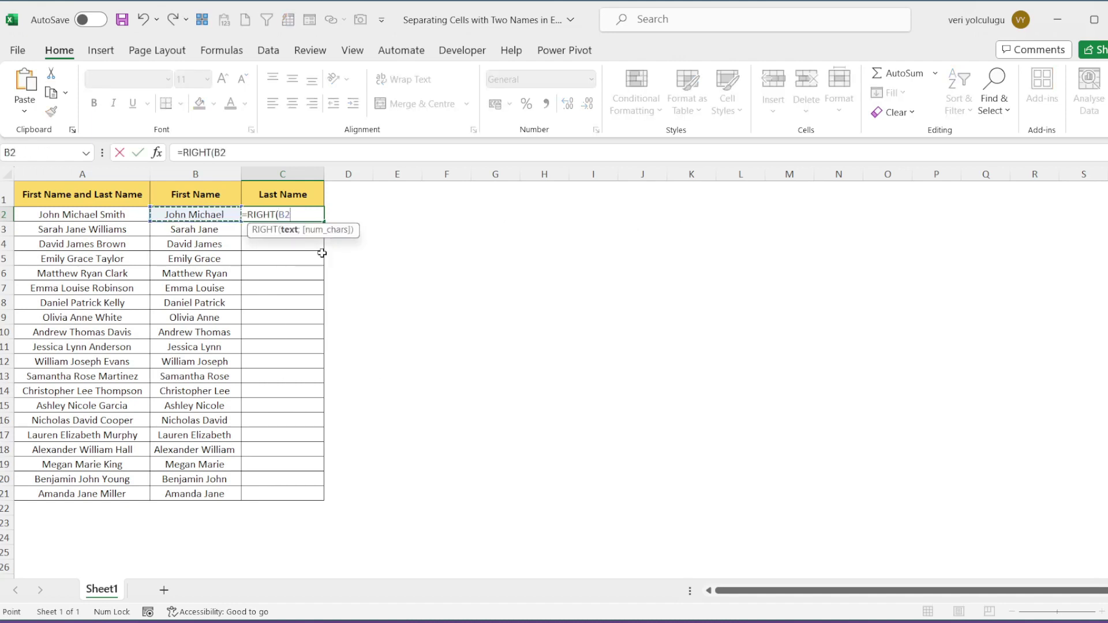
{"action": "key", "text": "Left"}
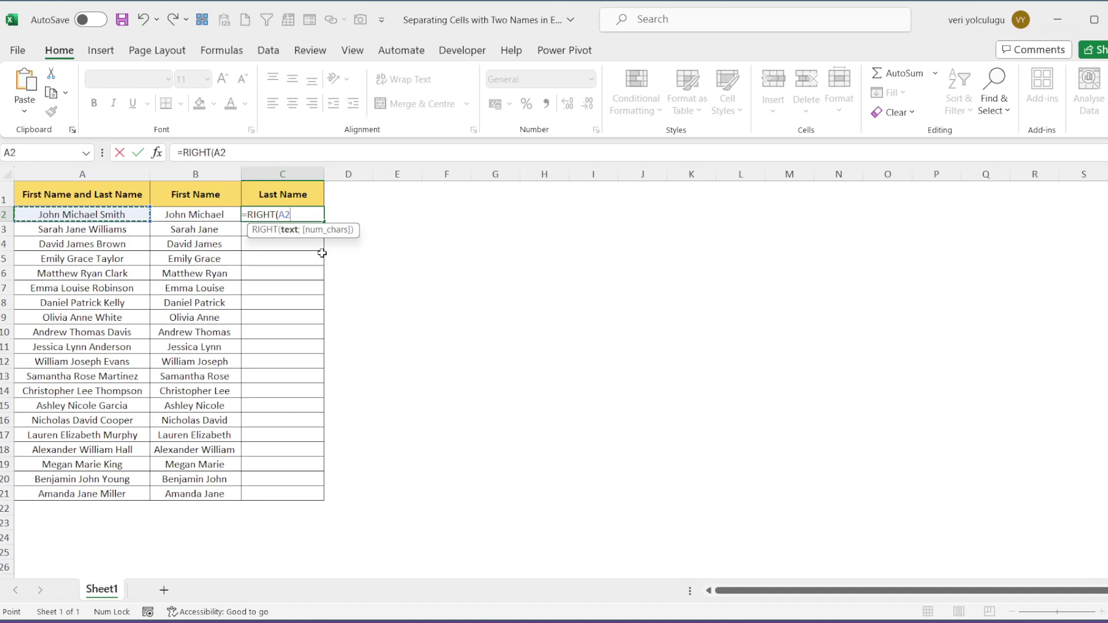
{"action": "type", "text": ";"}
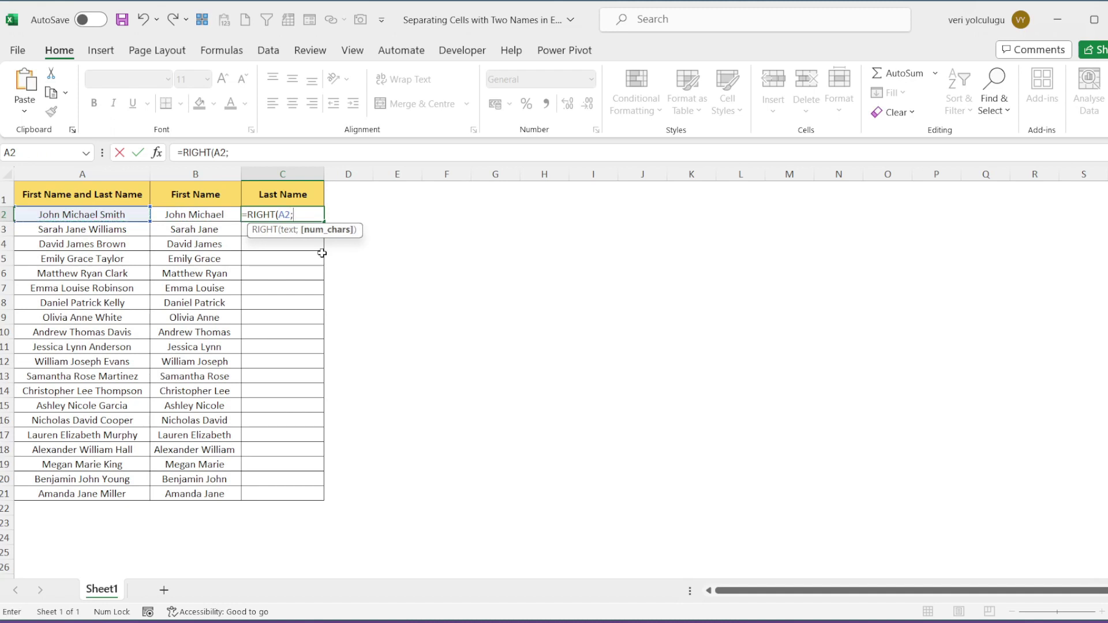
{"action": "type", "text": "len"}
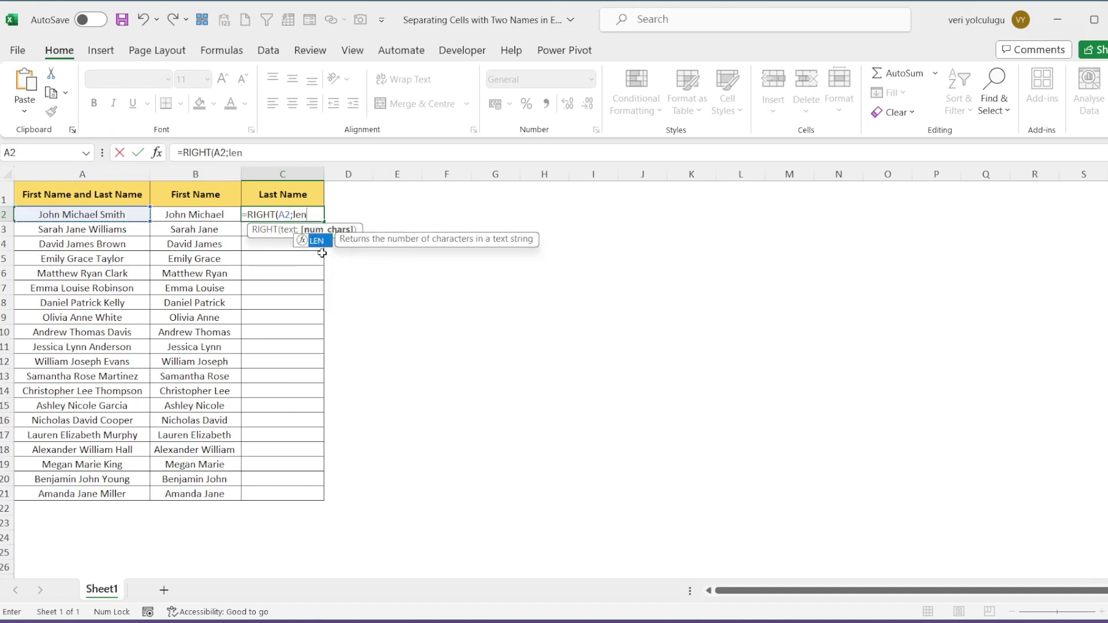
{"action": "key", "text": "Tab"}
{"action": "type", "text": "A2"}
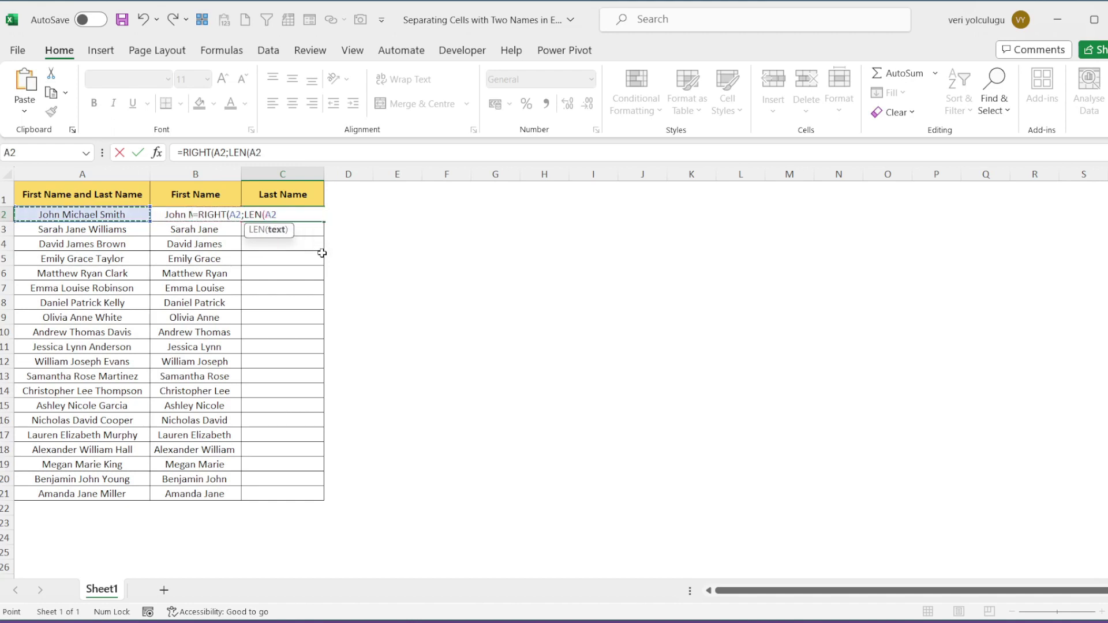
{"action": "type", "text": ")"}
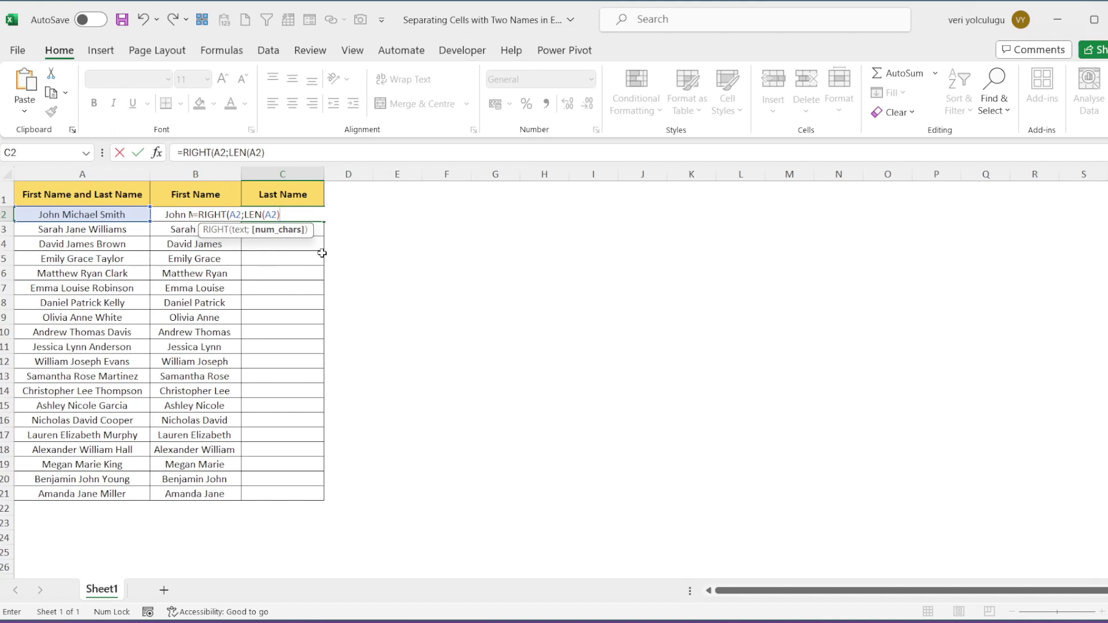
{"action": "type", "text": "-FIND(\" \";A2;FIND(\" \";A2)+1"}
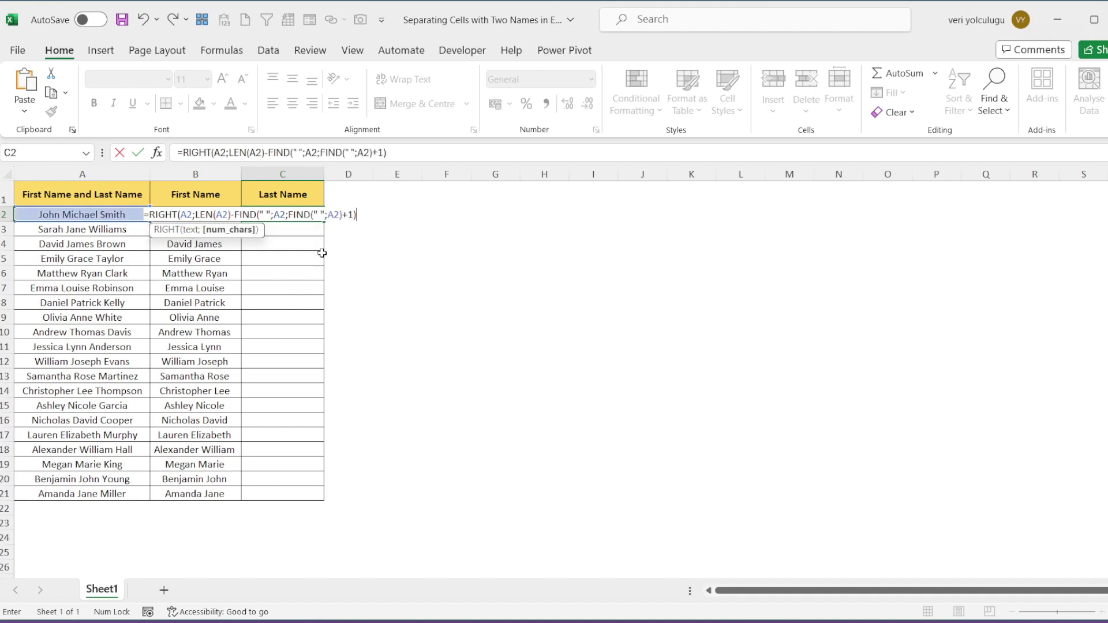
{"action": "type", "text": ")"}
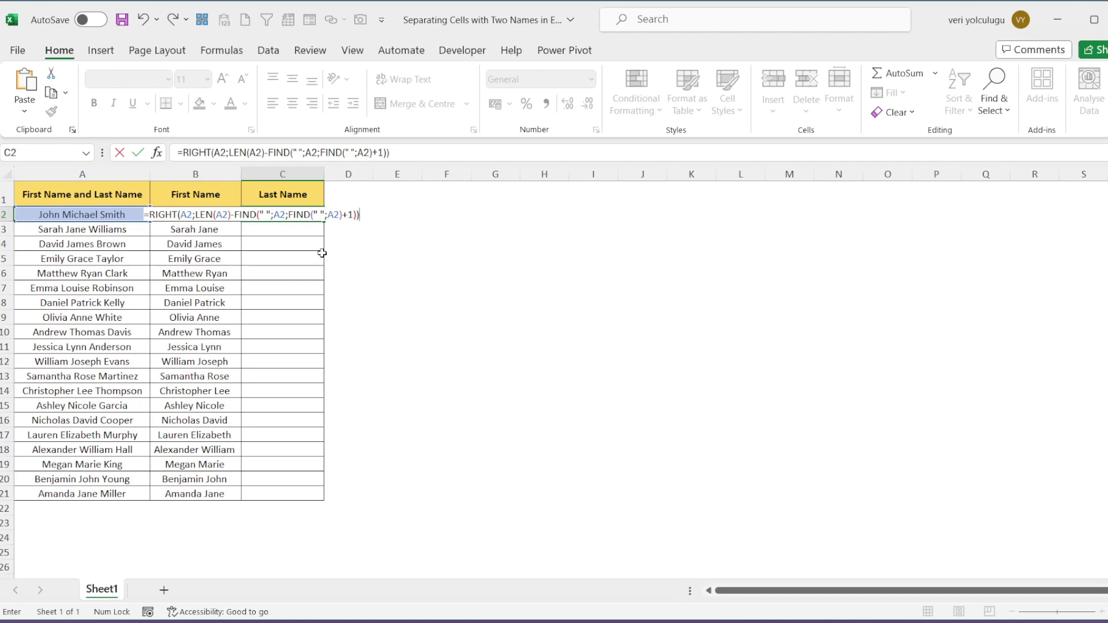
{"action": "key", "text": "Return"}
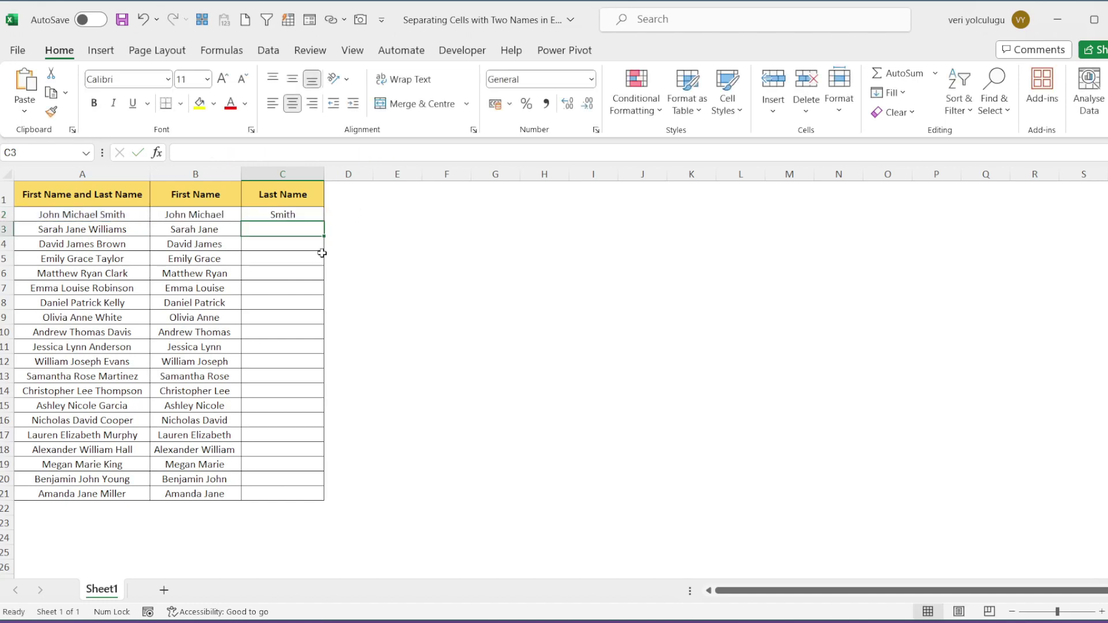
Copy the last-name formula down to C21, giving surnames Smith through Miller.
{"action": "left_click", "coordinate": [309, 214]}
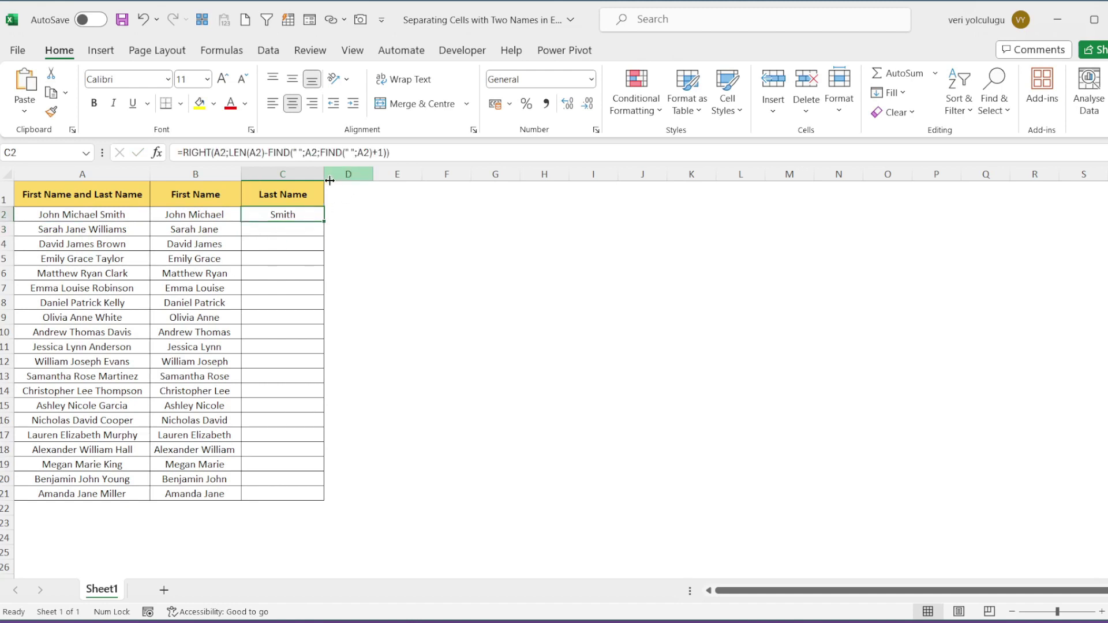
{"action": "double_click", "coordinate": [324, 221]}
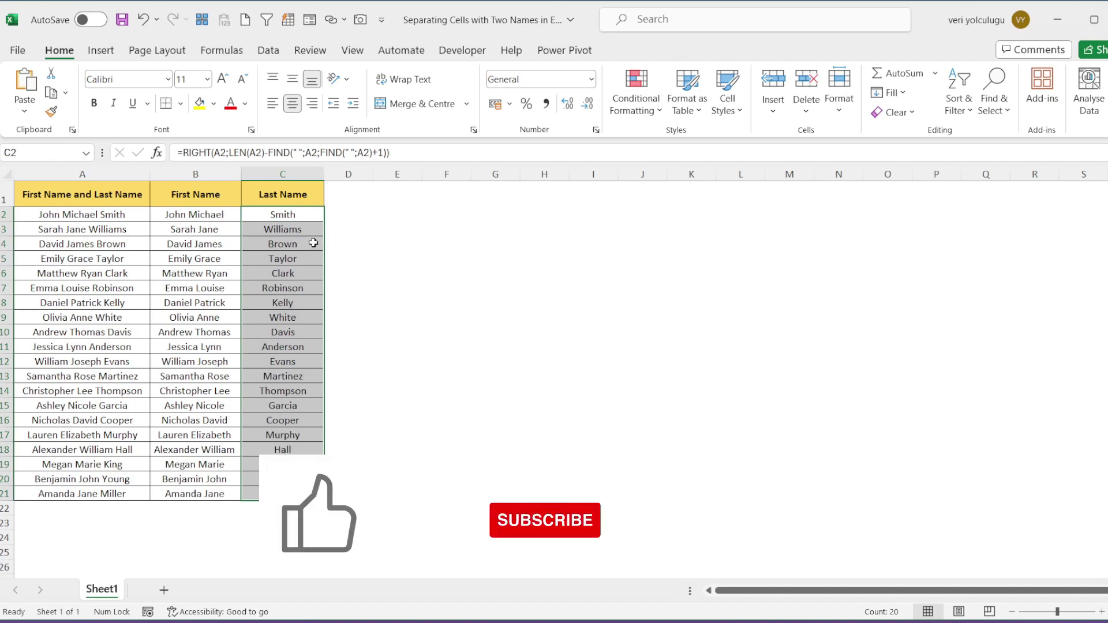
{"action": "left_click", "coordinate": [283, 244]}
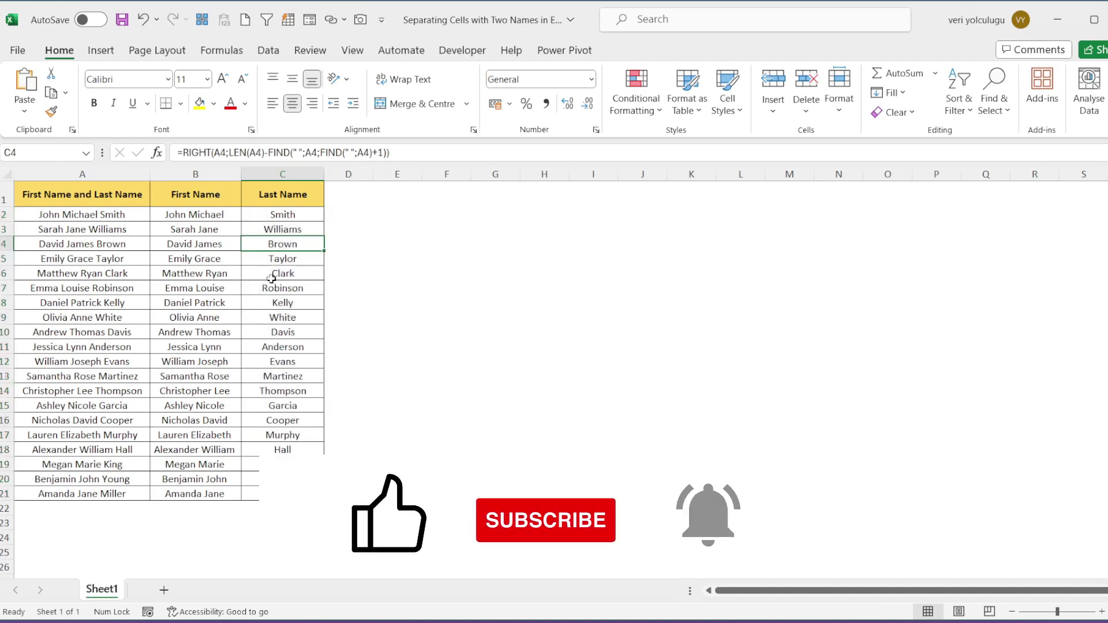